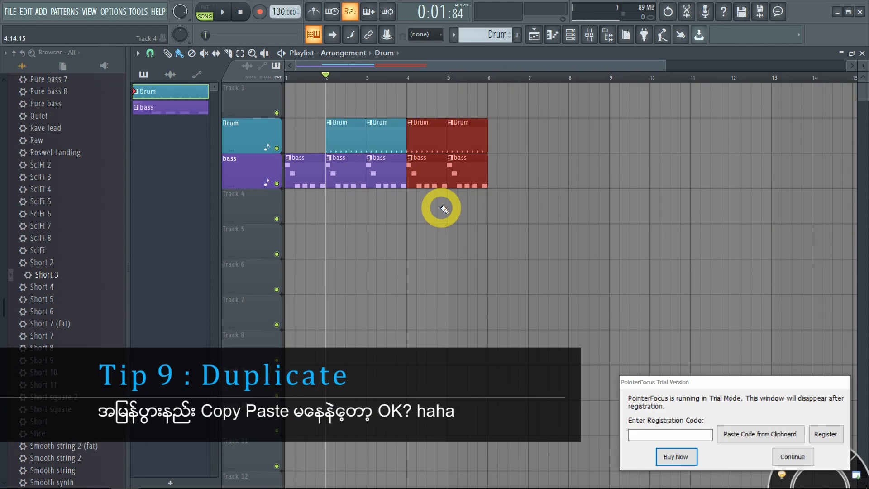
Copy the selected two-bar Drum and bass clips repeatedly end to end, filling both tracks through bar 13.
key("shift")
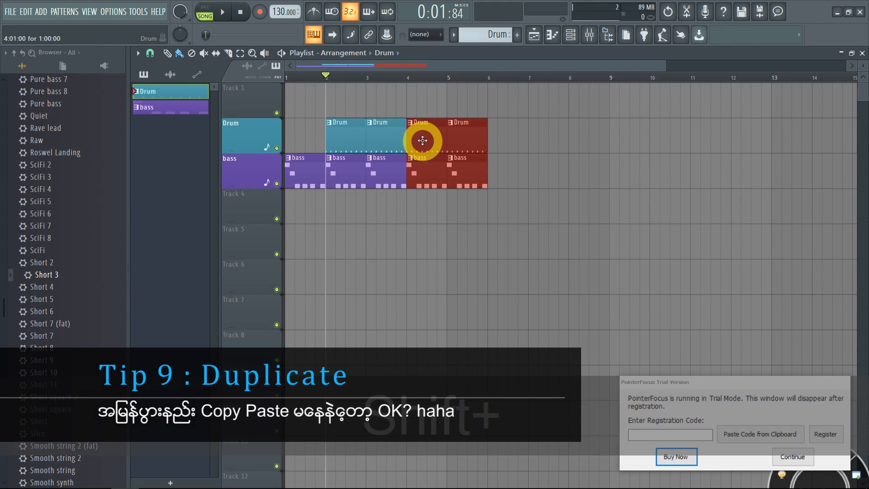
left_click_drag(422, 140, 507, 149)
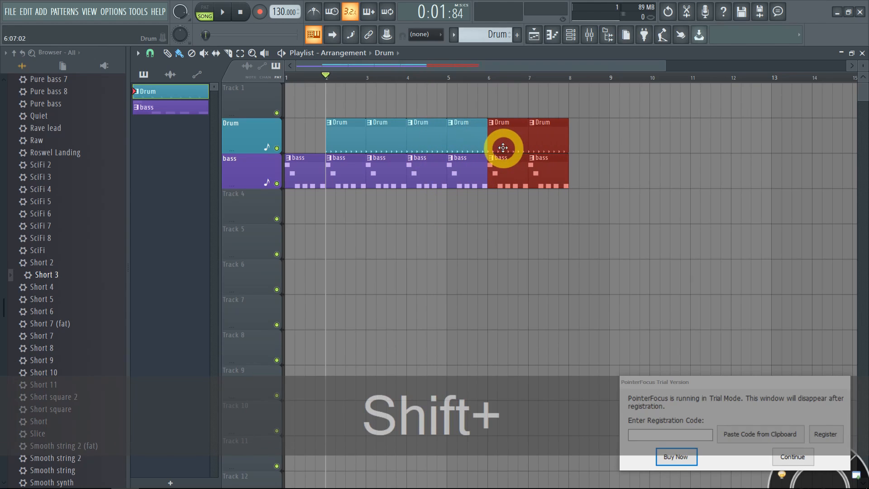
scroll(423, 290, "right", 2)
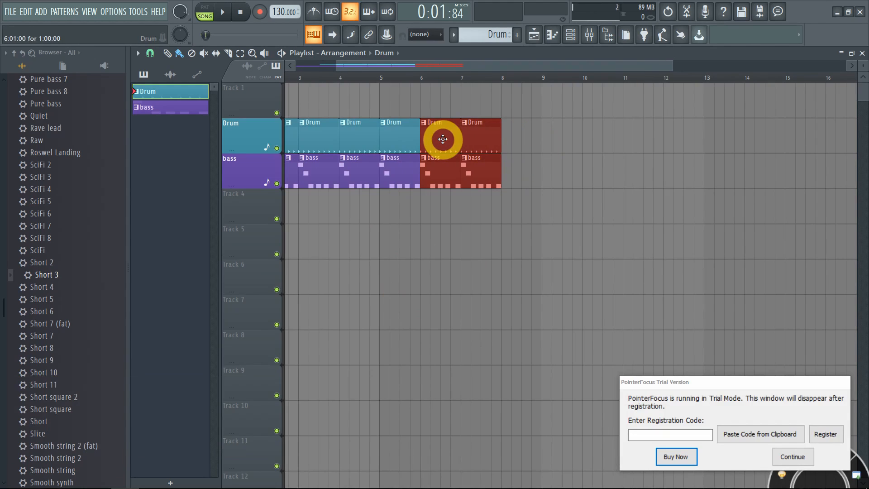
key("shift")
left_click_drag(442, 139, 681, 149)
scroll(672, 196, "down", 2)
left_click_drag(672, 195, 474, 279)
left_click_drag(502, 244, 427, 259)
left_click_drag(396, 131, 486, 134)
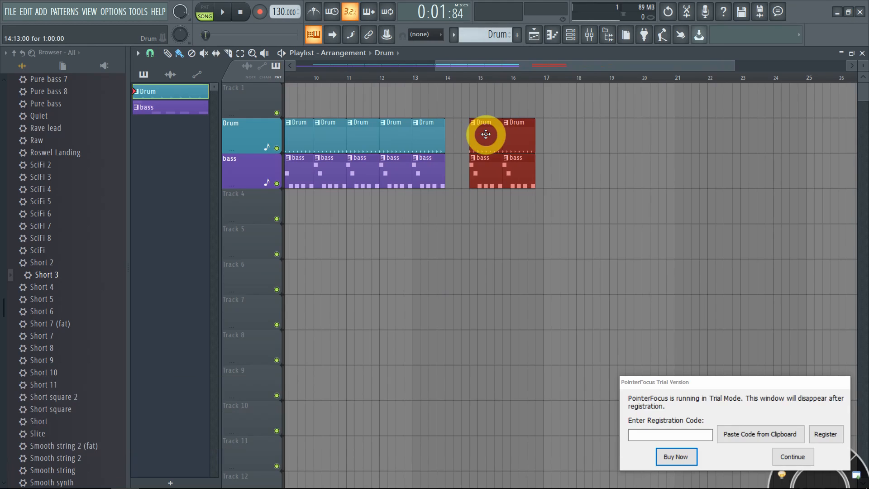
key("ctrl+z")
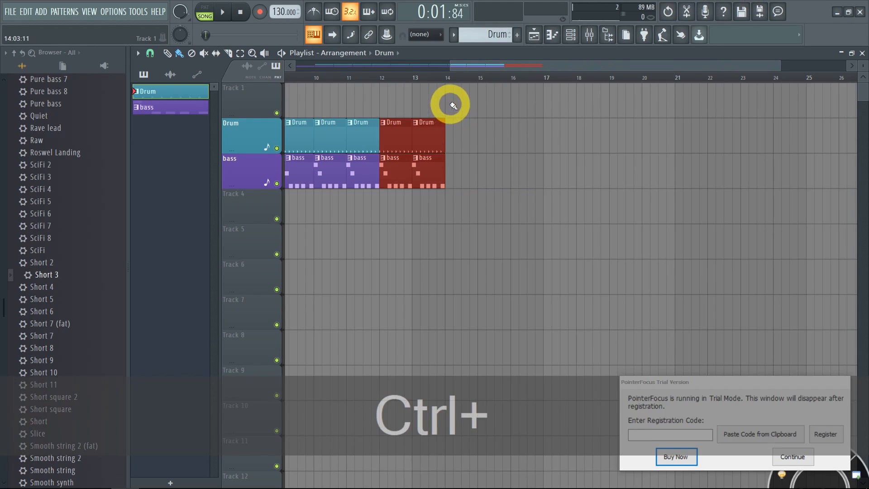
Duplicate the Drum and bass clips of bars 10 to 13 twice in a row, filling both tracks through bar 21, and clear the selection.
left_click_drag(452, 105, 338, 193)
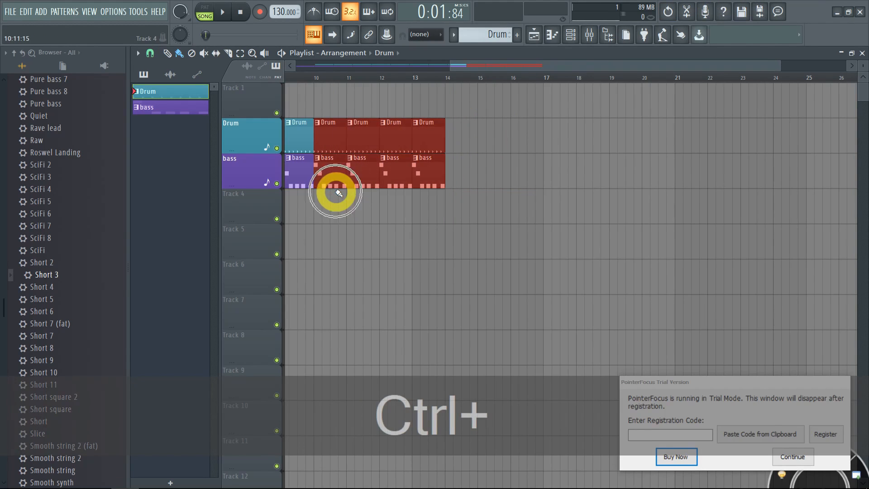
key("ctrl+b")
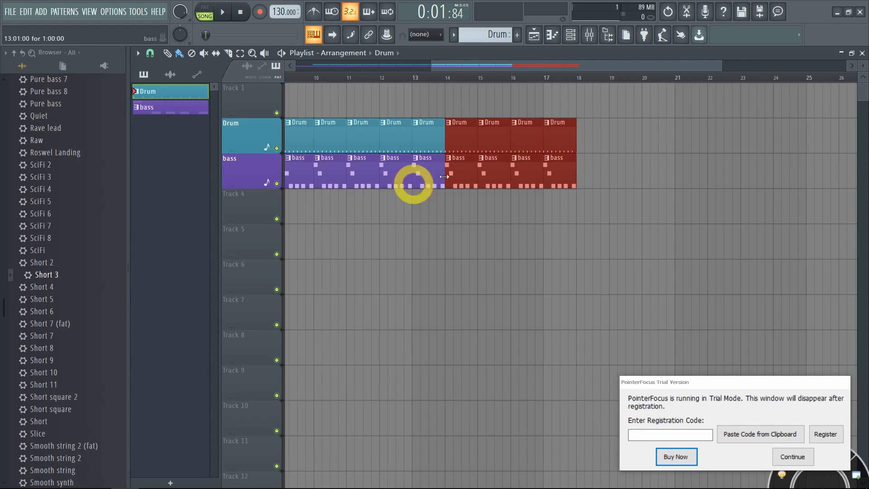
scroll(481, 300, "right", 2)
key("ctrl+b")
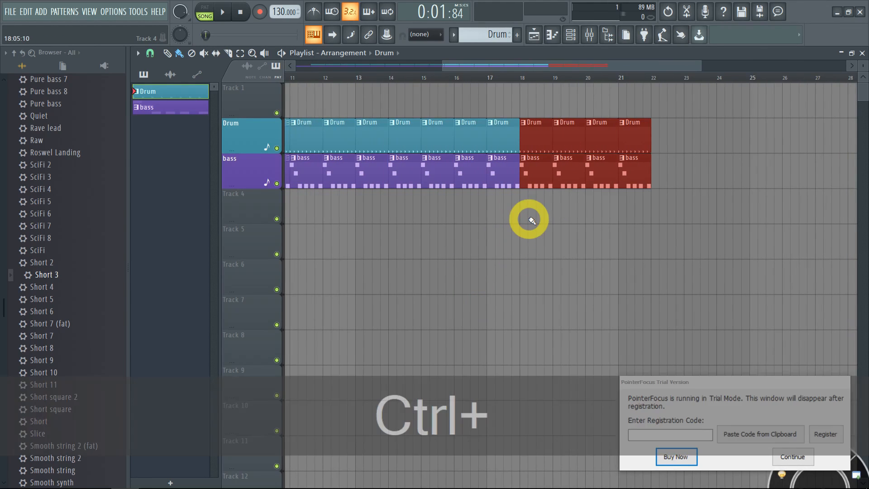
scroll(528, 219, "up", 5)
scroll(480, 125, "down", 5)
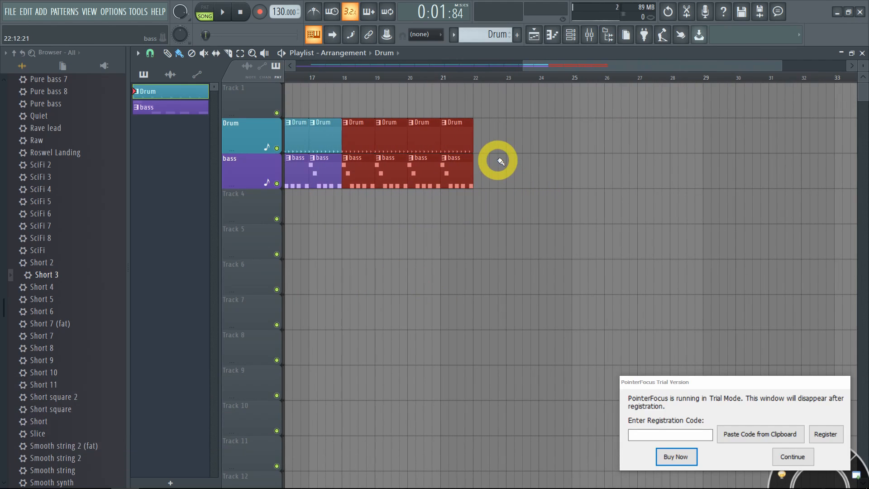
left_click(500, 161)
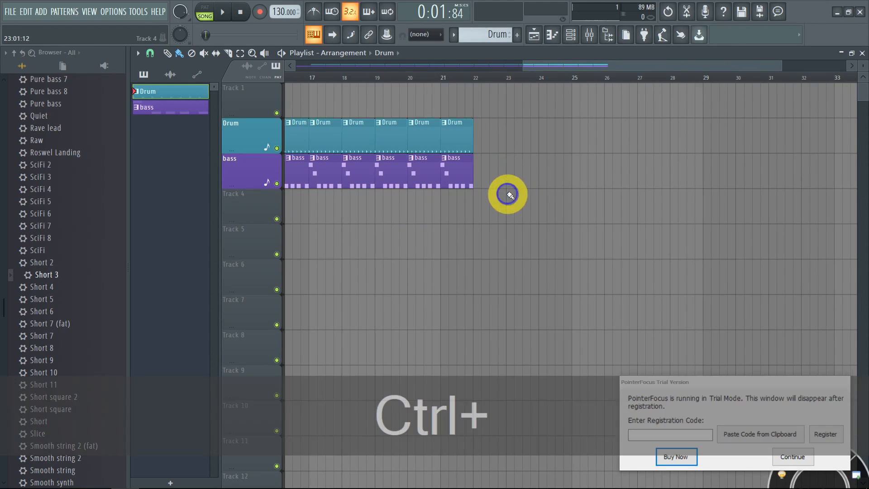
scroll(520, 267, "down", 2)
scroll(511, 285, "down", 3)
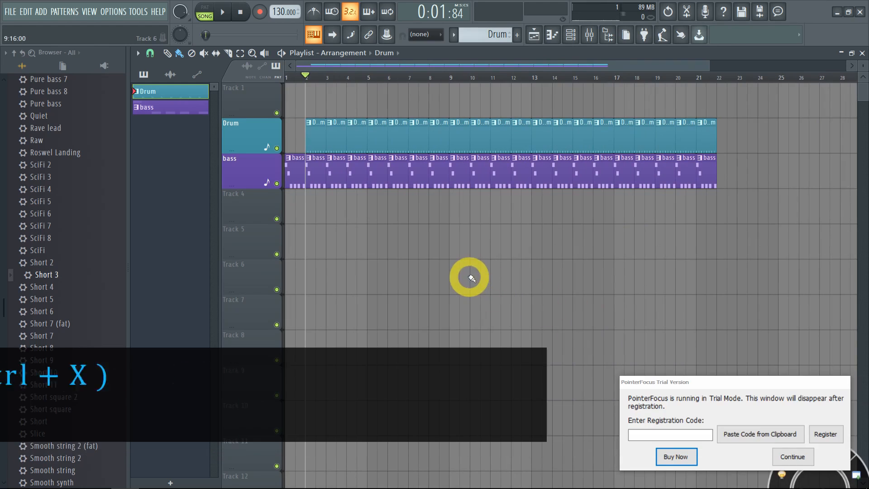
Select all Drum and bass clips from bar 9 onward and remove them from the playlist.
left_click_drag(730, 84, 460, 211)
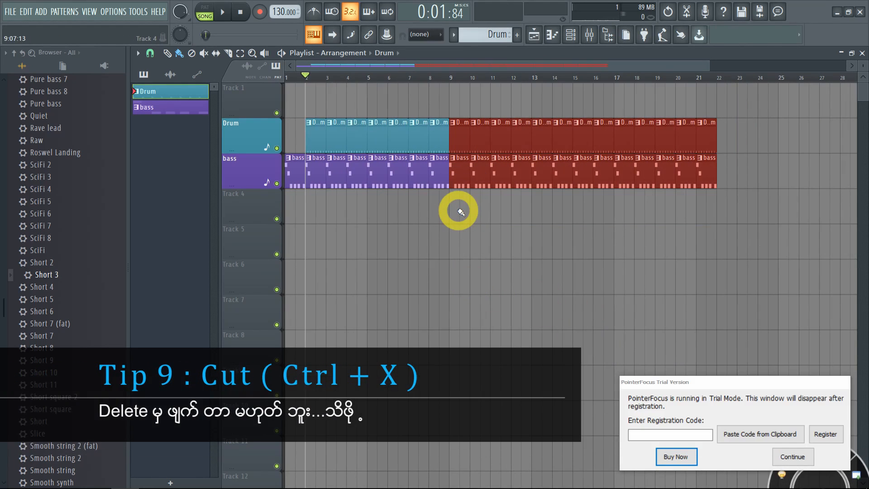
left_click_drag(747, 84, 458, 229)
key("ctrl+Delete")
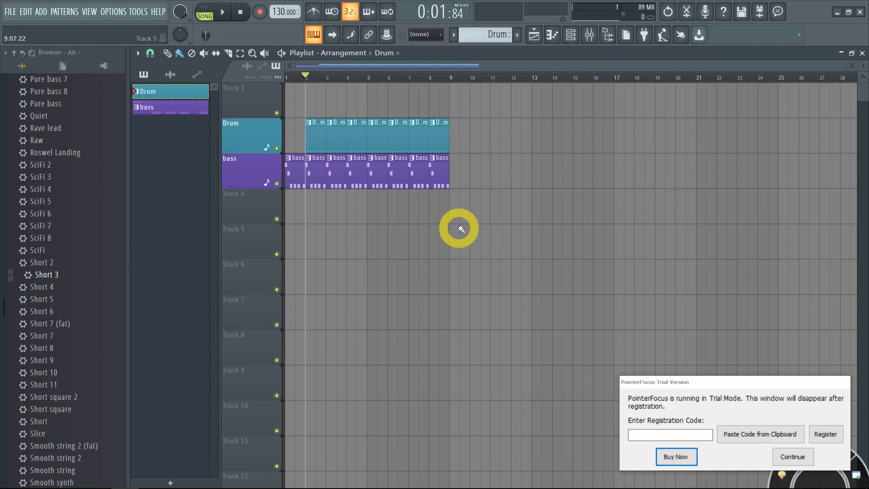
Cut the Drum and bass clips of bars 5 to 8, paste them, and place the pasted clips back at bar 5.
key("ctrl")
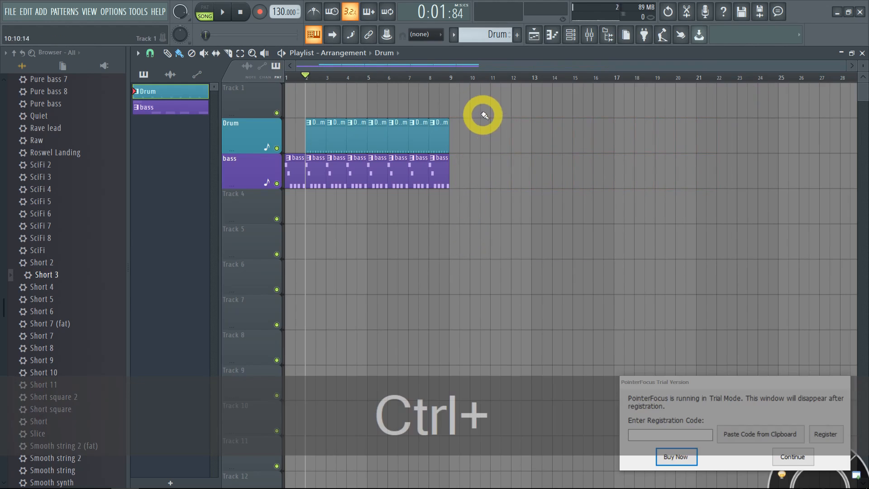
left_click_drag(497, 100, 384, 208)
key("ctrl+x")
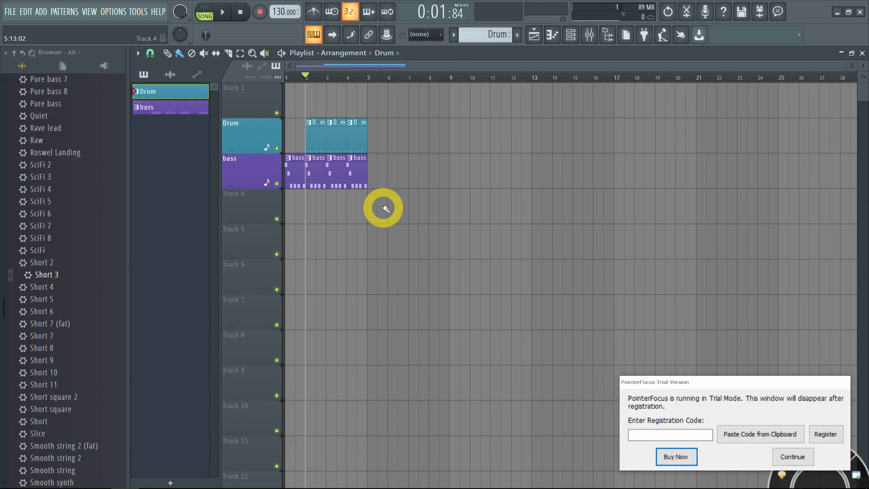
key("ctrl+v")
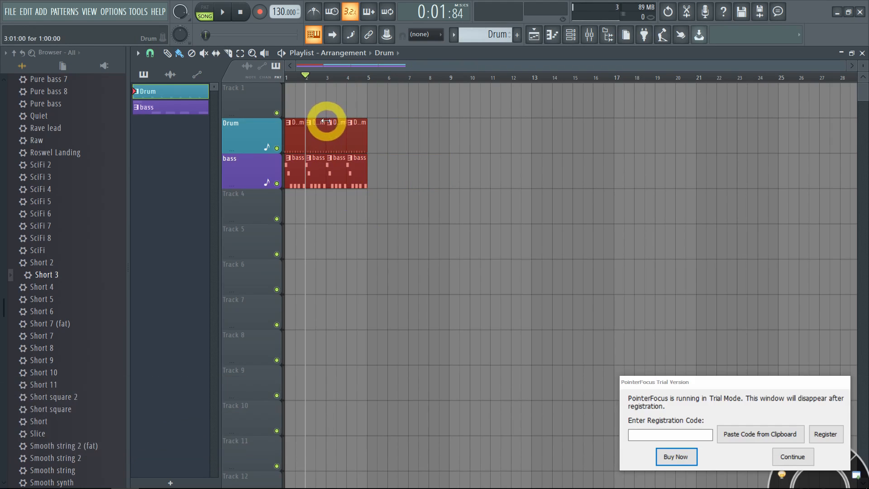
left_click_drag(332, 130, 414, 140)
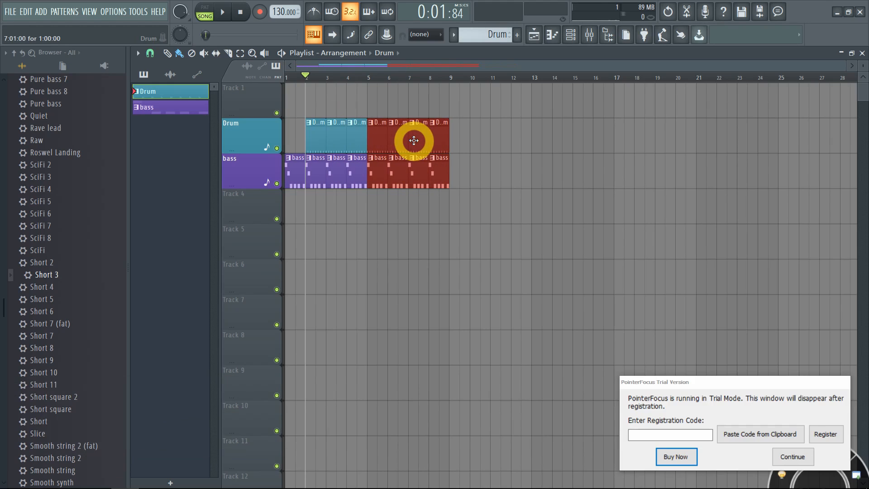
Cut the pasted Drum and bass clips in bars 5 to 8, and repeatedly undo and redo that cut.
key("ctrl+x")
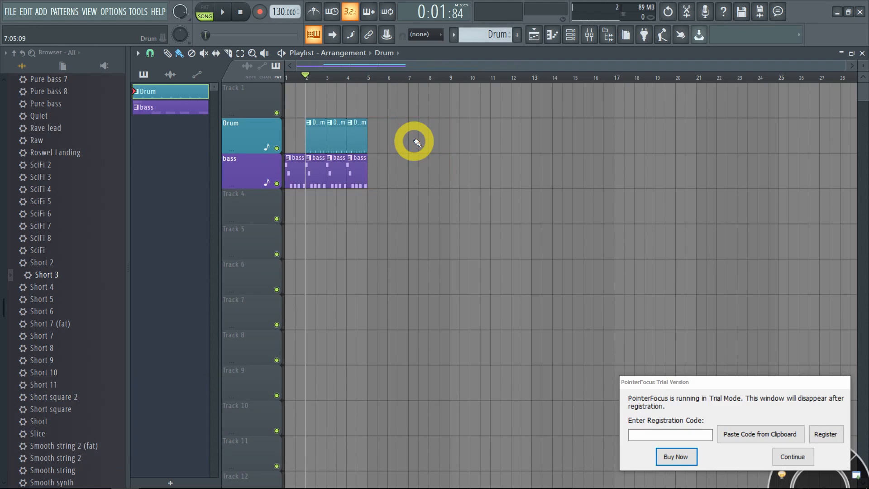
key("ctrl+z")
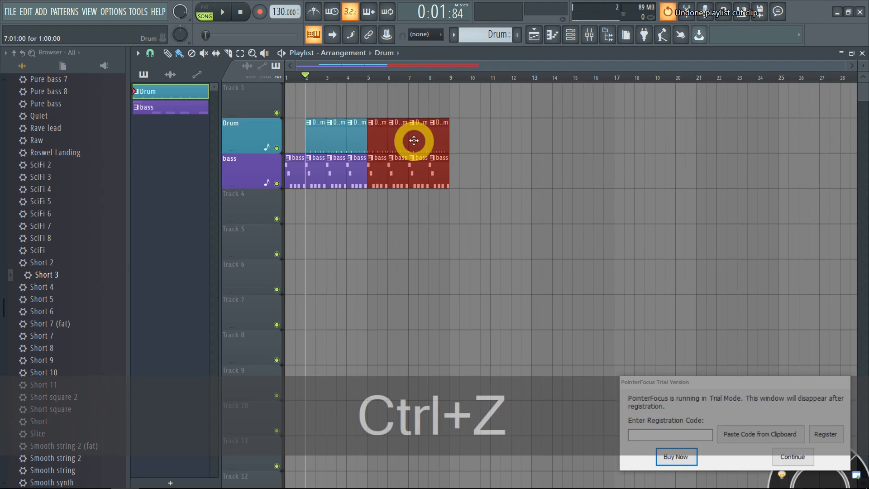
key("ctrl+z")
key("ctrl+z")
key("ctrl+z")
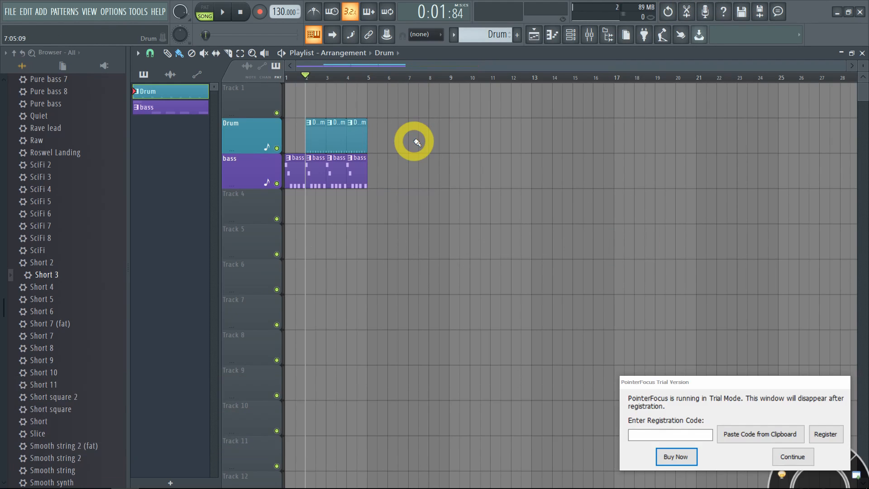
key("ctrl+z")
key("ctrl+z")
key("ctrl+z")
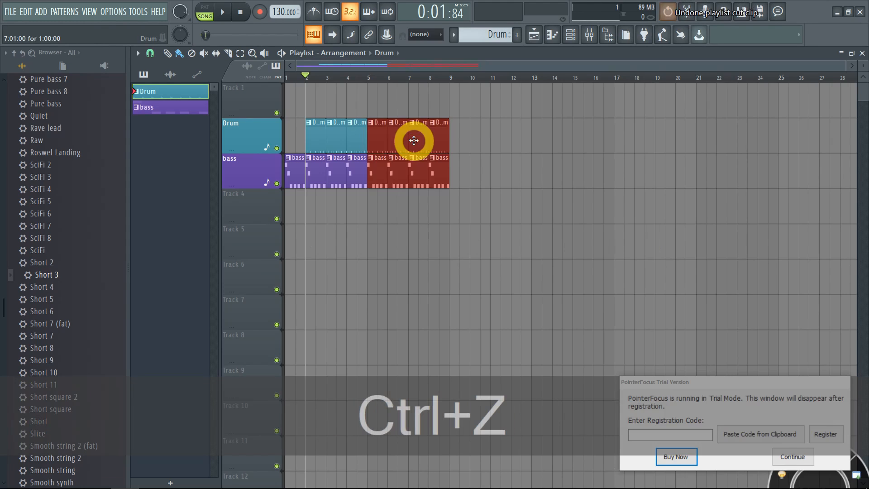
key("ctrl+z")
key("ctrl+z")
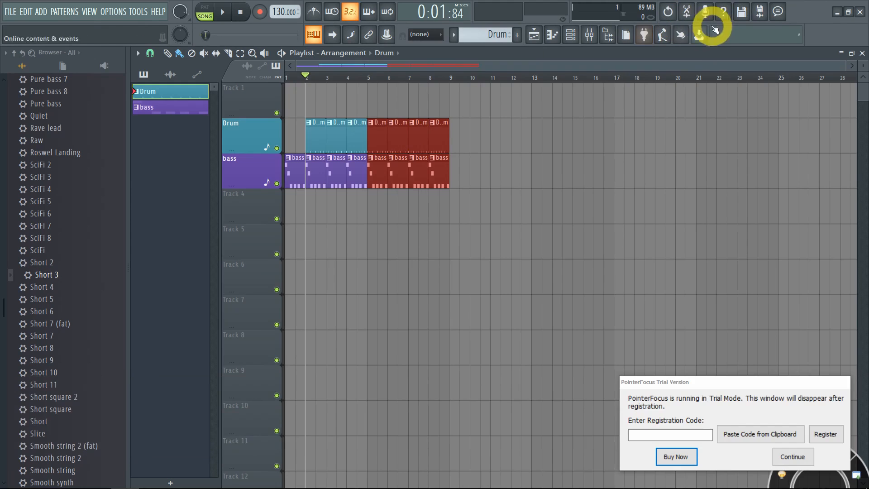
key("ctrl+z")
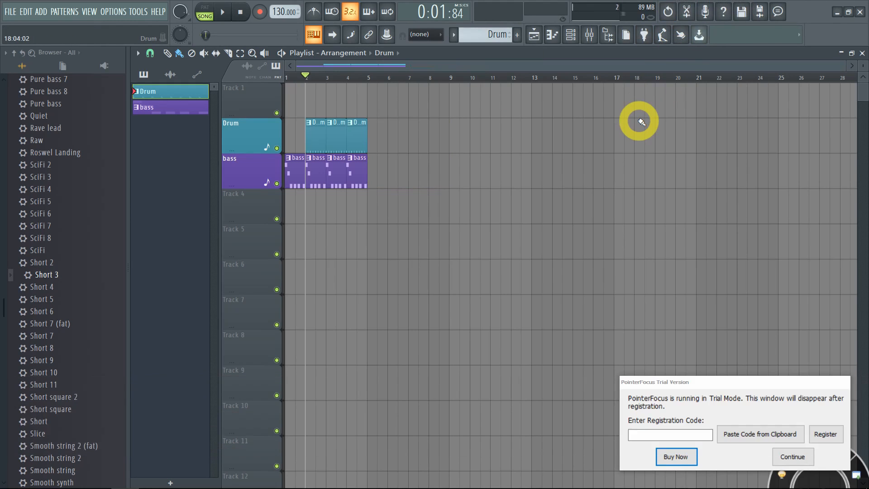
key("ctrl+z")
key("ctrl+z")
key("ctrl+z")
key("ctrl+z")
key("ctrl+z")
key("ctrl+z")
key("ctrl+z")
key("ctrl+z")
key("ctrl+z")
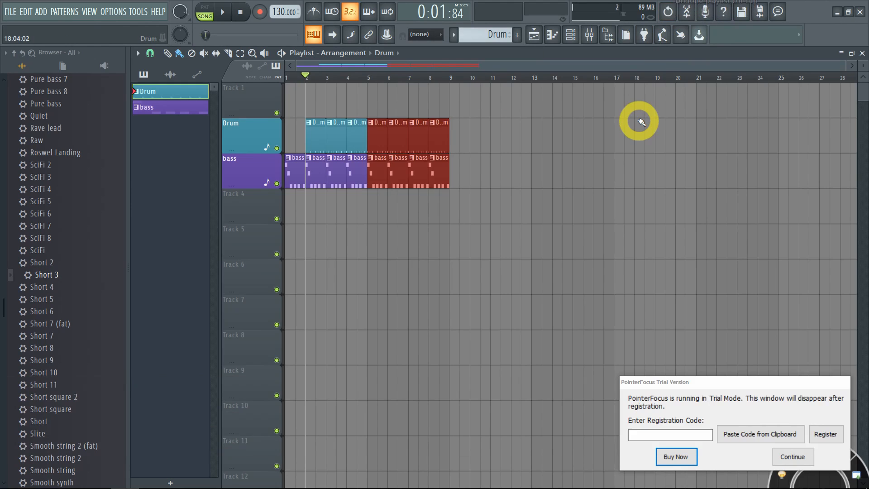
key("ctrl+z")
key("ctrl+z")
key("ctrl+z")
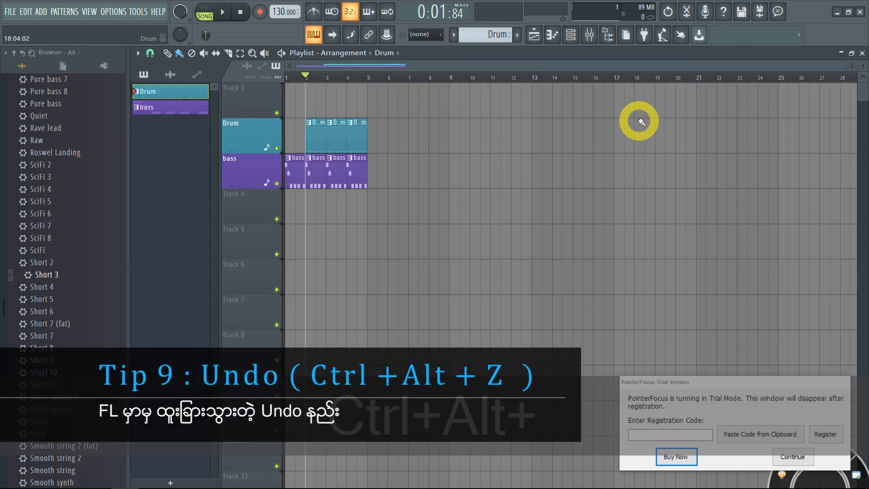
Step back through the undo history until the Drum and bass clips from bar 9 onward are restored.
key("ctrl+alt+z")
key("ctrl+alt+z")
key("ctrl+alt+z")
key("ctrl+alt+z")
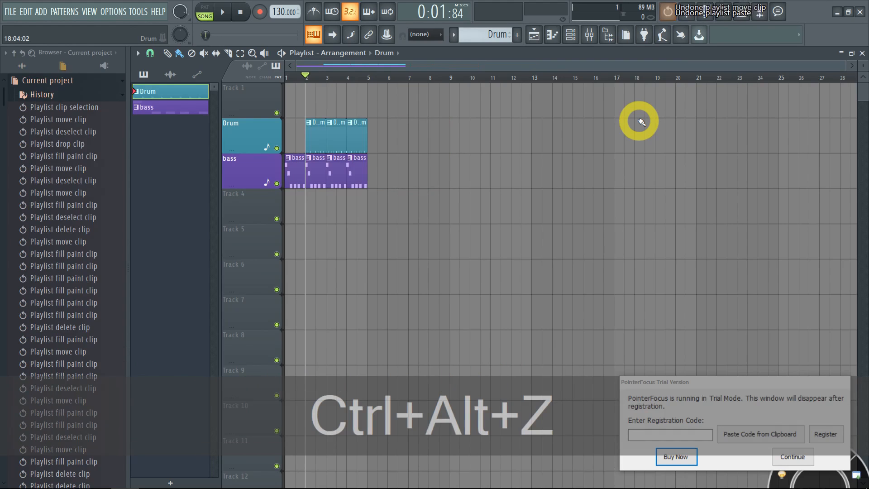
key("ctrl+alt+z")
key("ctrl+alt+z")
key("ctrl+alt+z")
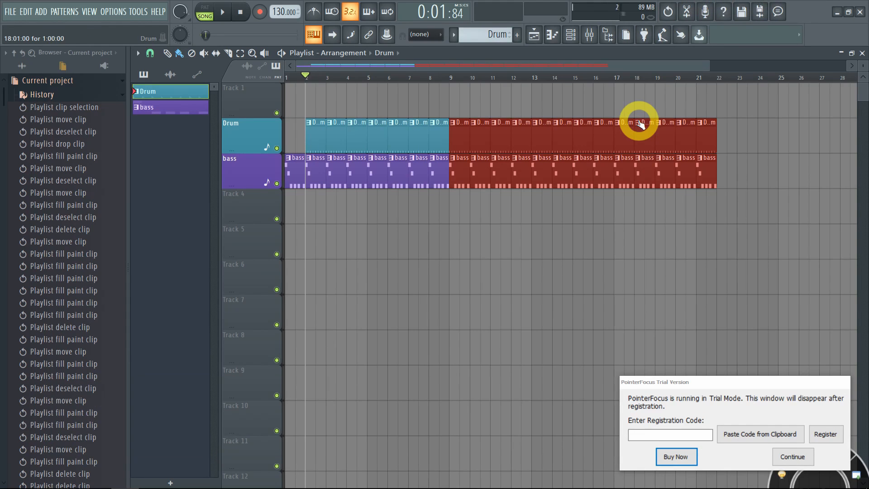
Cut the Drum and bass clips from bar 9 onward, followed by those in bars 5 to 8.
key("ctrl+x")
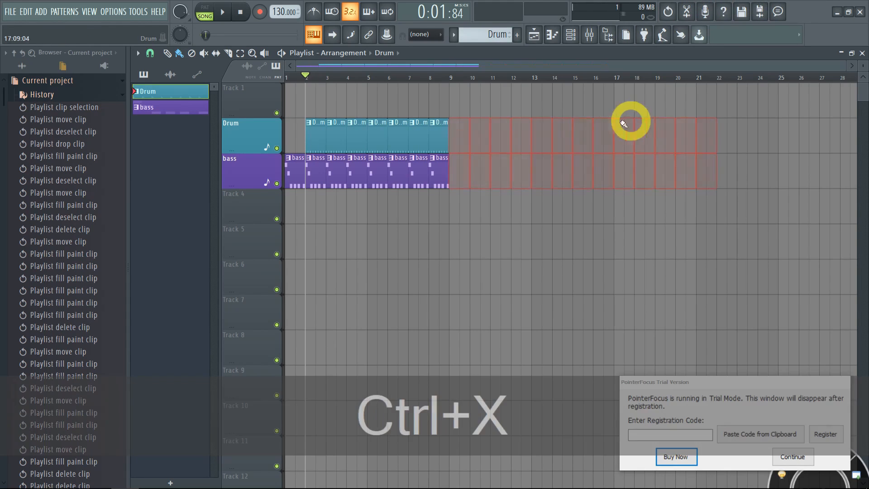
left_click_drag(465, 120, 379, 197)
key("ctrl+x")
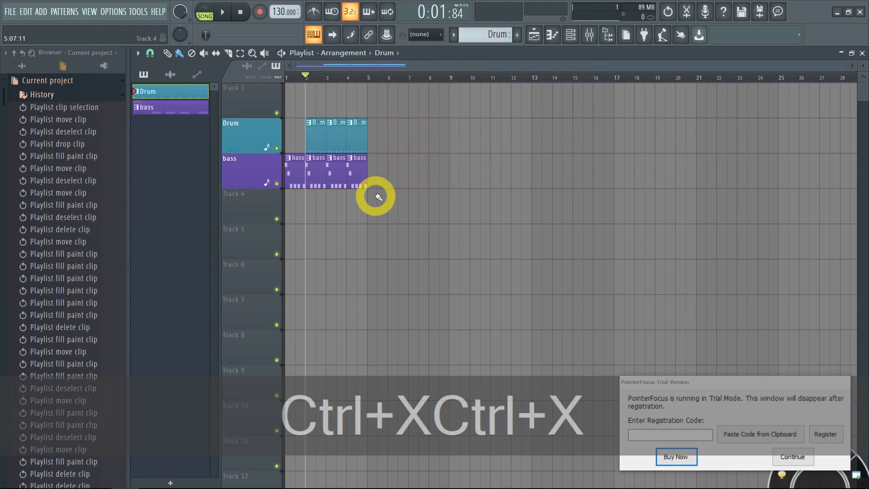
Toggle undo and redo on the latest cut of the clips in bars 5 to 8.
key("ctrl+z")
key("ctrl+z")
key("ctrl+z")
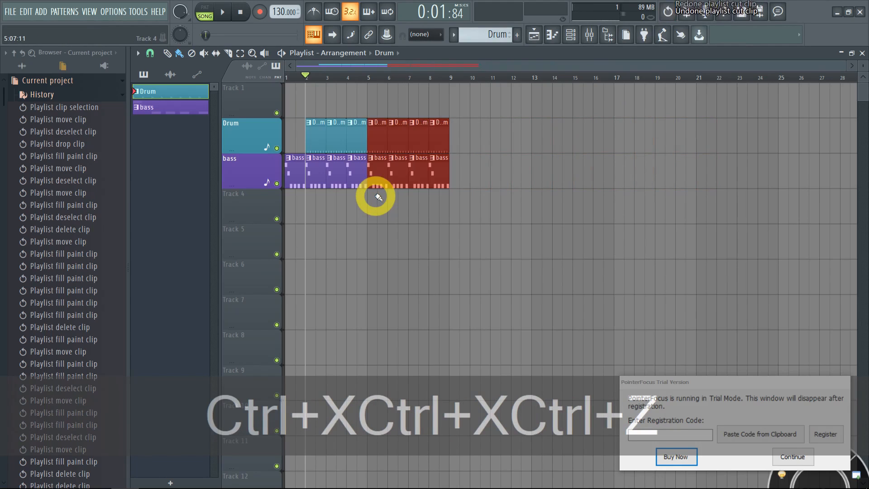
key("ctrl+z")
key("ctrl+z")
key("ctrl+z")
key("ctrl+z")
key("ctrl+z")
key("ctrl+z")
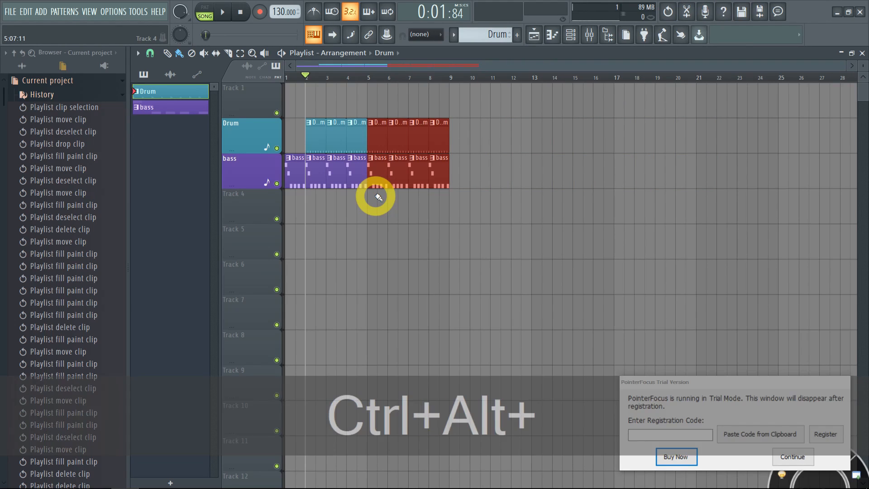
Step further back in the undo history to restore both cut clip groups through bar 21, and clear the selection.
key("ctrl+alt+z")
key("ctrl+alt+z")
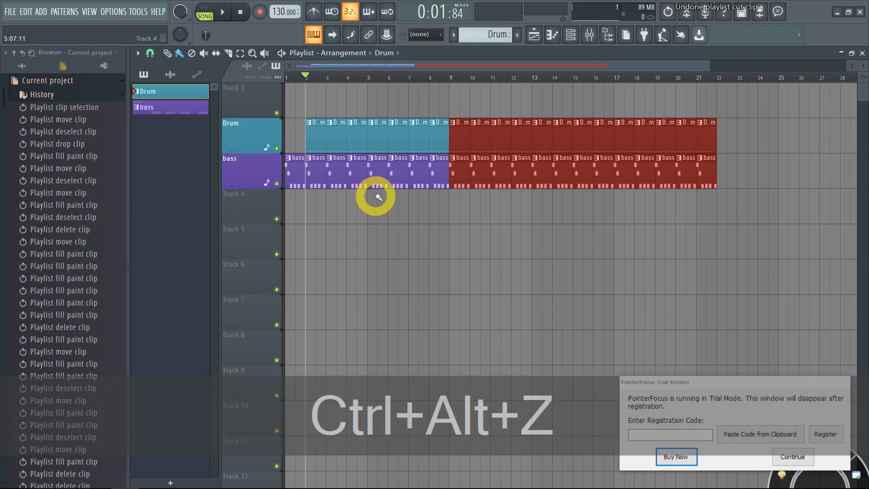
scroll(378, 197, "down", 2, "ctrl")
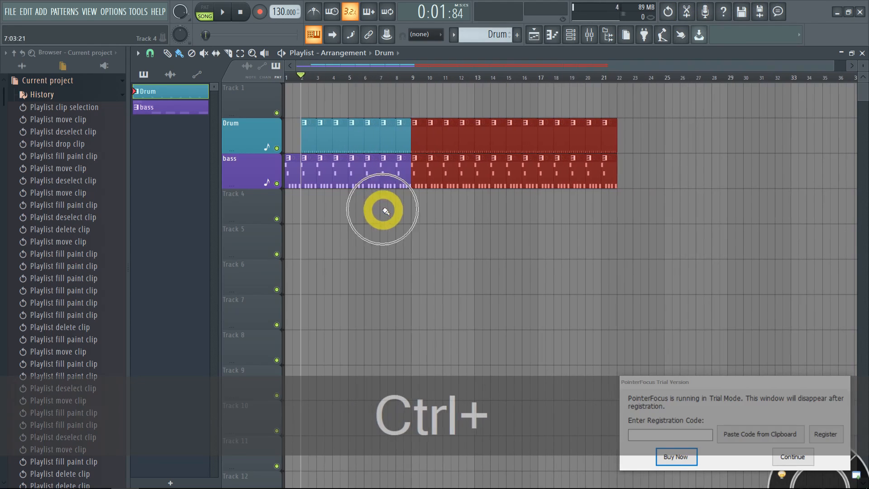
scroll(423, 290, "up", 2, "alt")
left_click(470, 317)
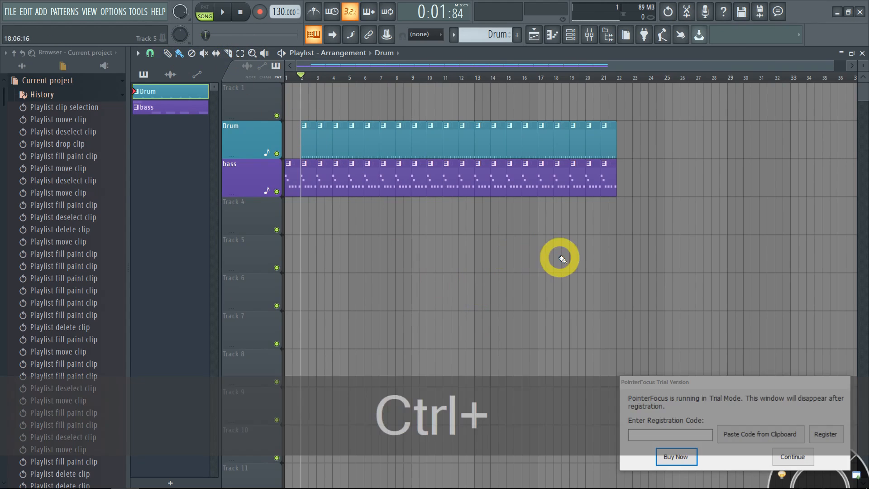
scroll(558, 256, "up", 5)
scroll(520, 254, "up", 3)
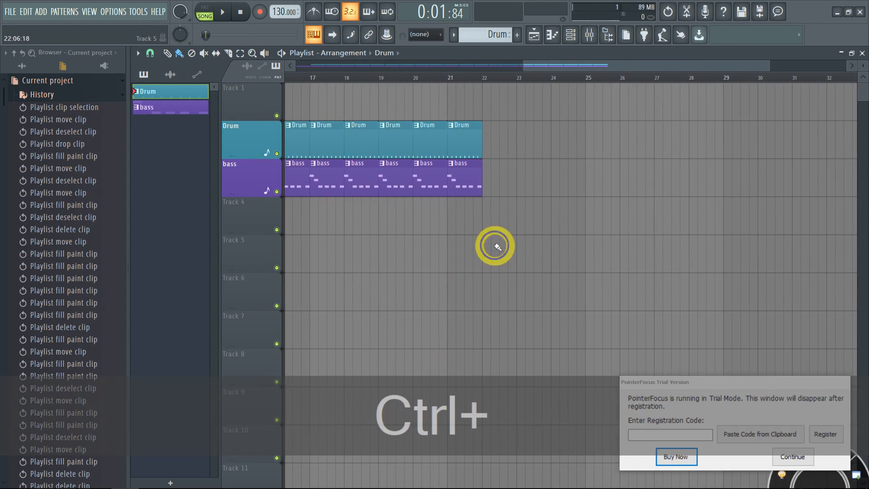
Place a single bass clip with the Draw tool in the empty area after the existing clips, and delete it.
scroll(508, 204, "up", 1)
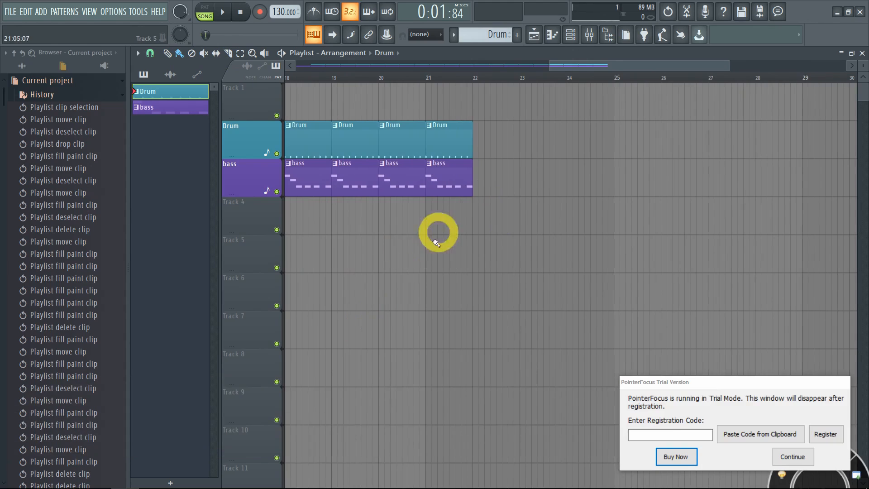
scroll(436, 232, "right", 1)
left_click(167, 54)
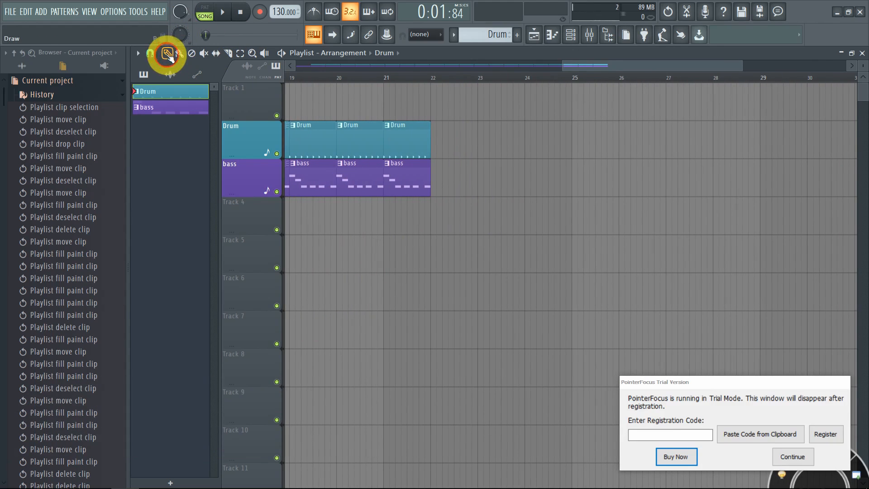
mouse_move(504, 174)
left_mouse_down()
mouse_move(514, 184)
mouse_move(581, 178)
mouse_move(457, 247)
left_mouse_up()
right_click(451, 220)
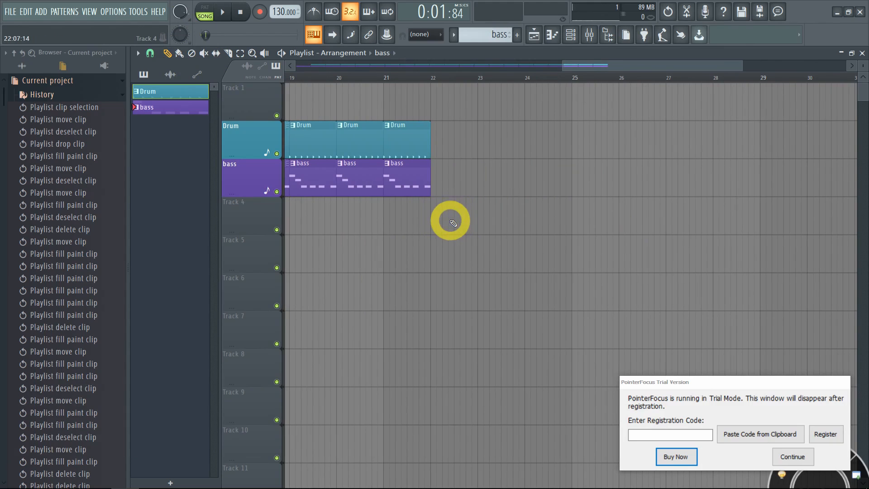
Paint four bass clips starting midway through bar 22 and four Drum clips starting shortly after bar 23 with the Paint tool.
left_click(180, 53)
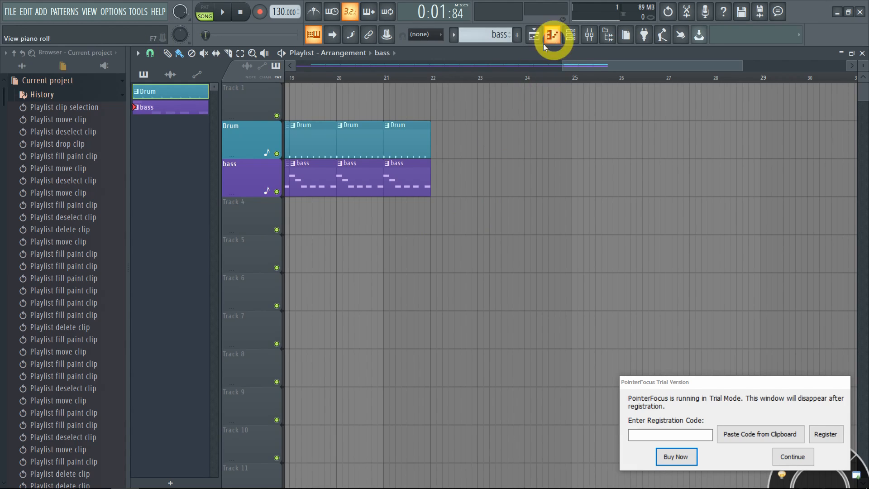
scroll(452, 159, "up", 1)
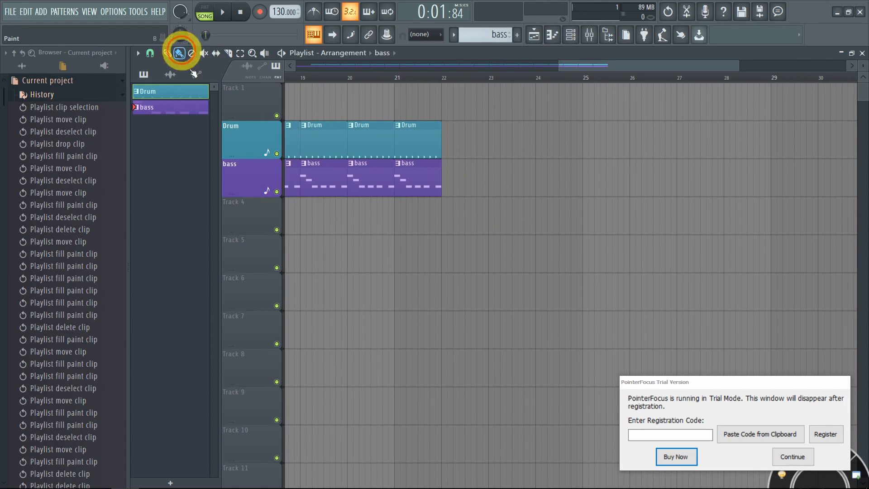
left_click_drag(466, 177, 656, 181)
left_click_drag(534, 132, 678, 135)
right_click(711, 141)
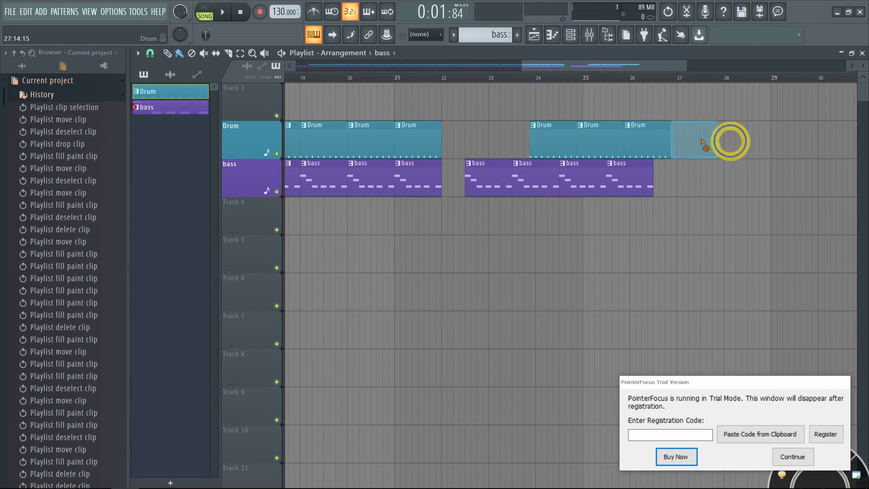
left_click_drag(503, 139, 647, 137)
Activate the Slice tool and cut the first of the newly painted bass clips at the bar 23 line.
scroll(606, 234, "up", 3)
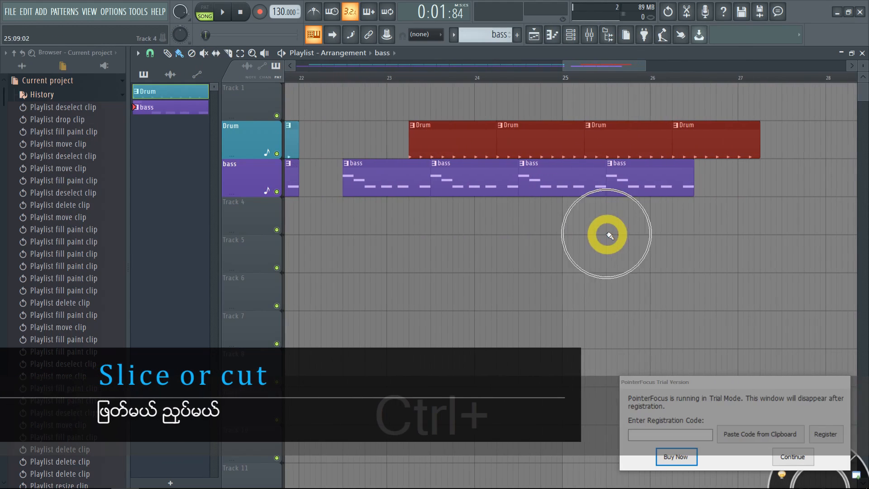
key("ctrl")
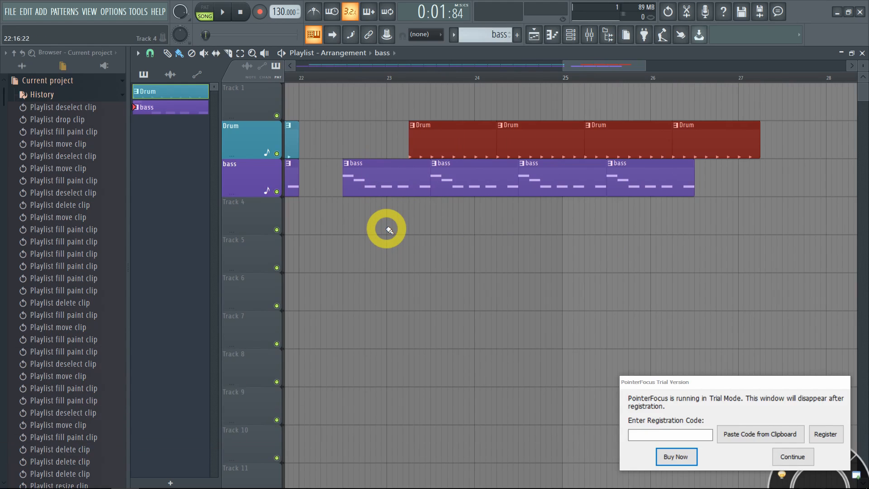
key("alt+c")
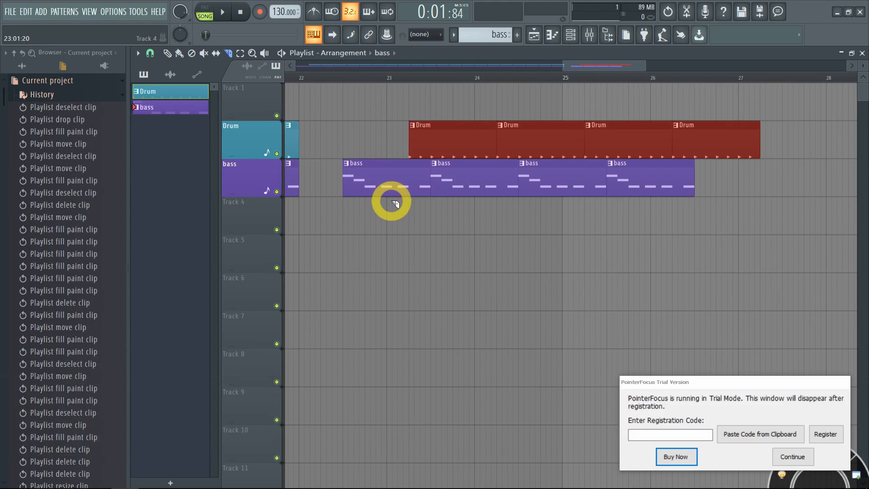
key("alt+c")
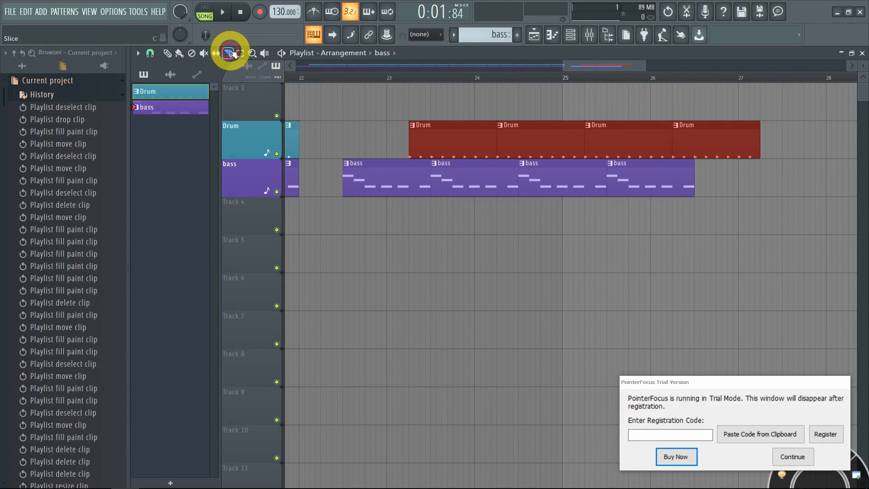
key("alt+b")
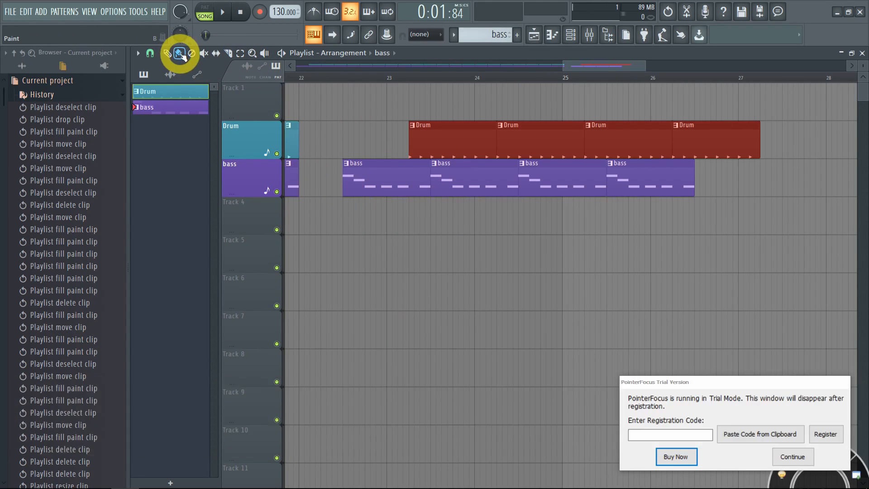
key("alt+c")
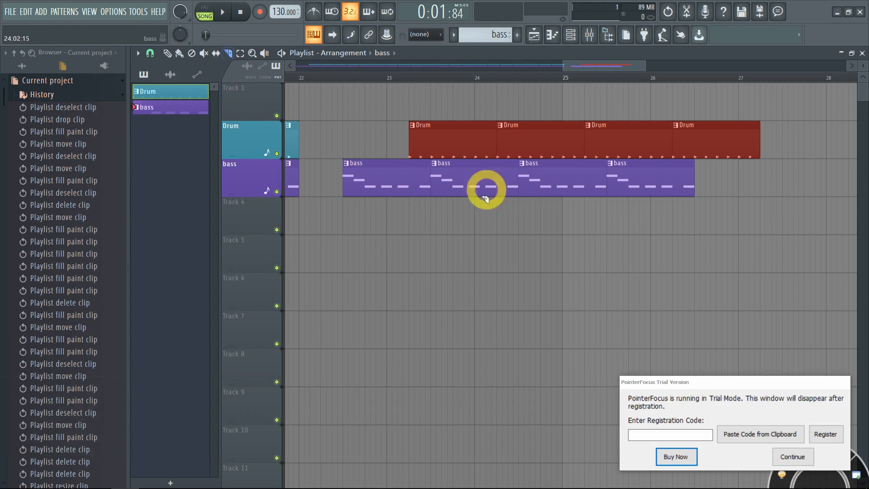
left_click_drag(390, 201, 390, 148)
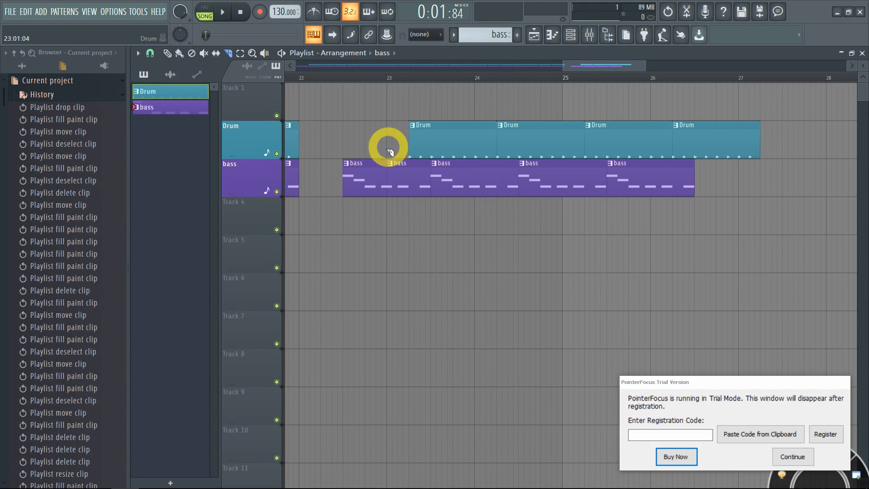
Slice the bass clip on both sides of the bar 23 line into short pieces at successive grid lines.
scroll(387, 202, "up", 3)
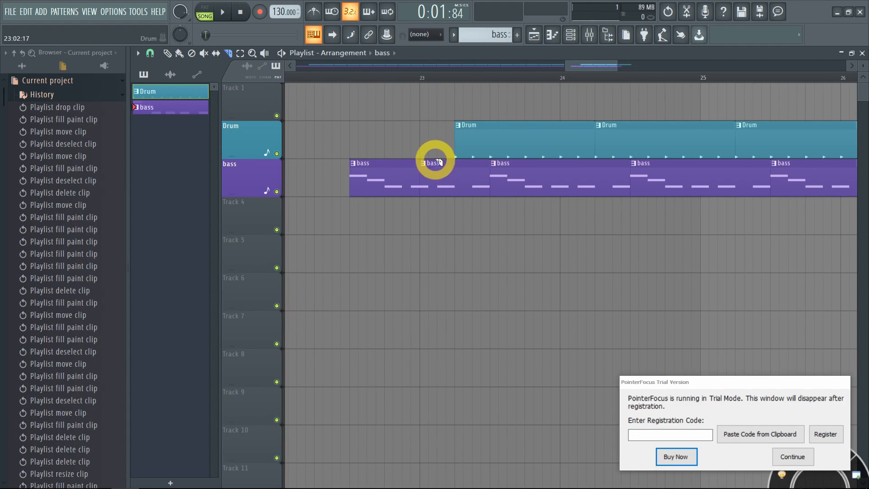
left_click_drag(429, 167, 430, 221)
scroll(434, 209, "up", 3)
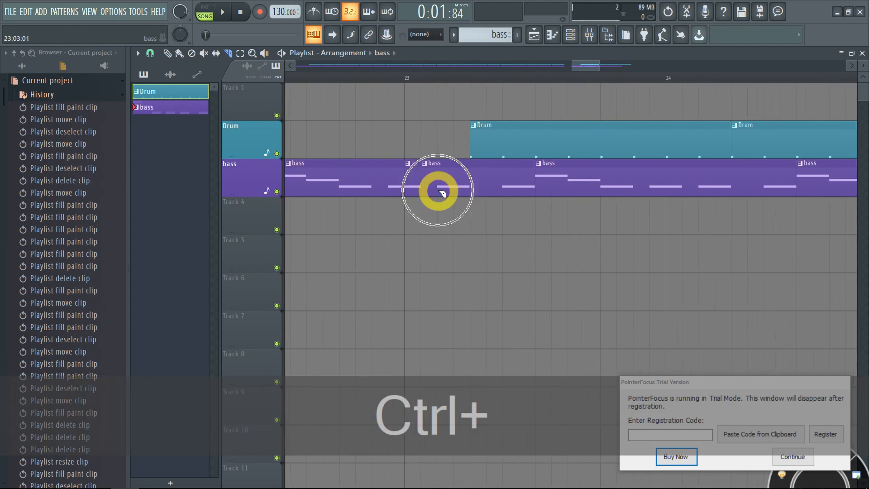
left_click_drag(438, 156, 439, 229)
scroll(440, 203, "up", 3)
left_click_drag(466, 155, 411, 176)
scroll(431, 172, "up", 1)
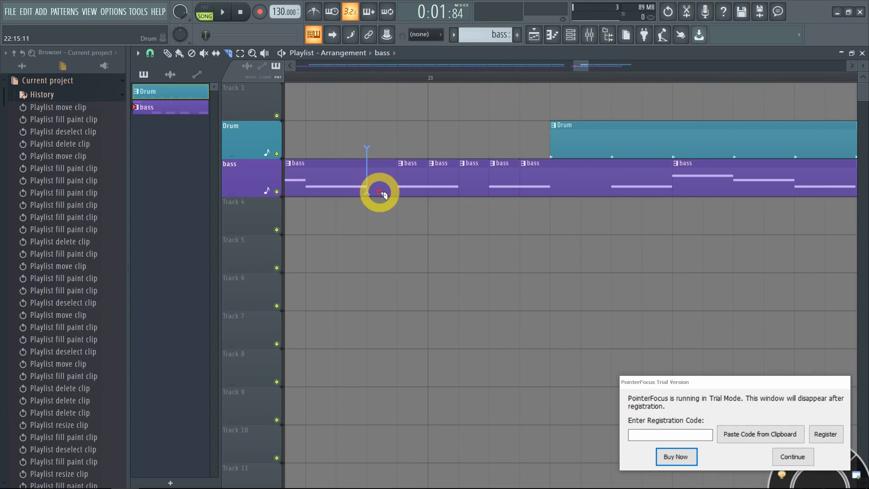
left_click_drag(371, 147, 369, 230)
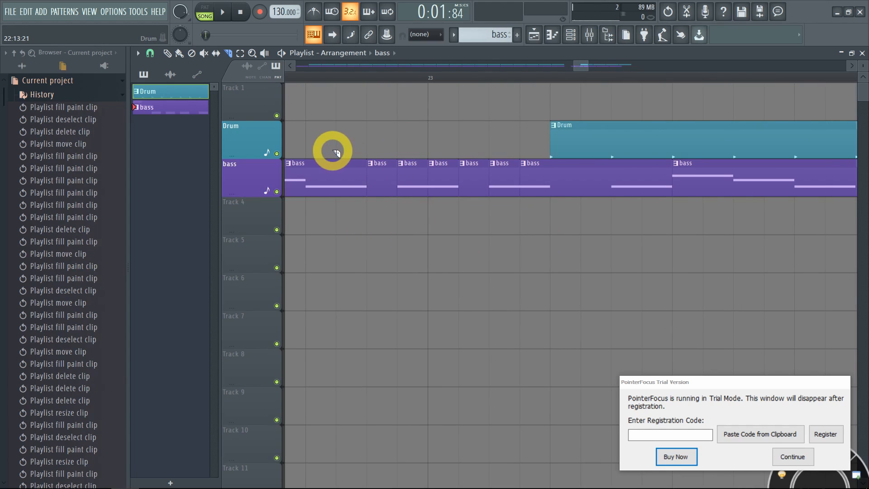
Set the playlist's snap to grid to Step.
scroll(341, 229, "down", 3)
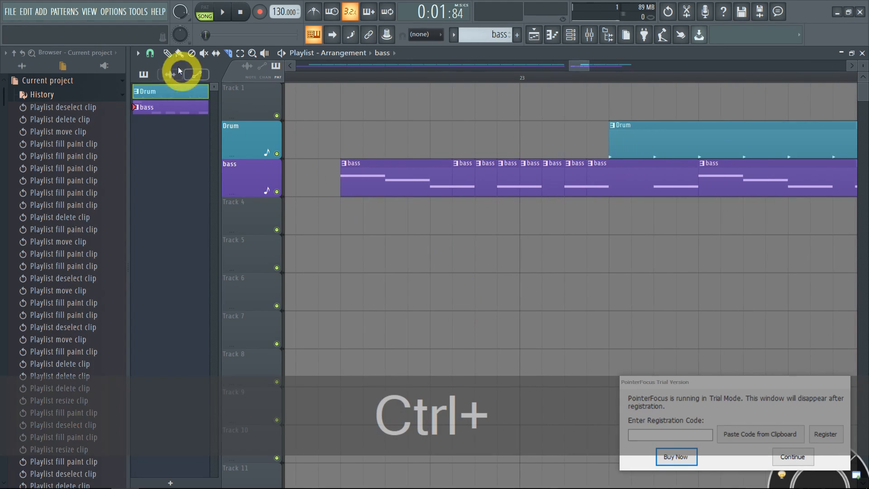
left_click(151, 53)
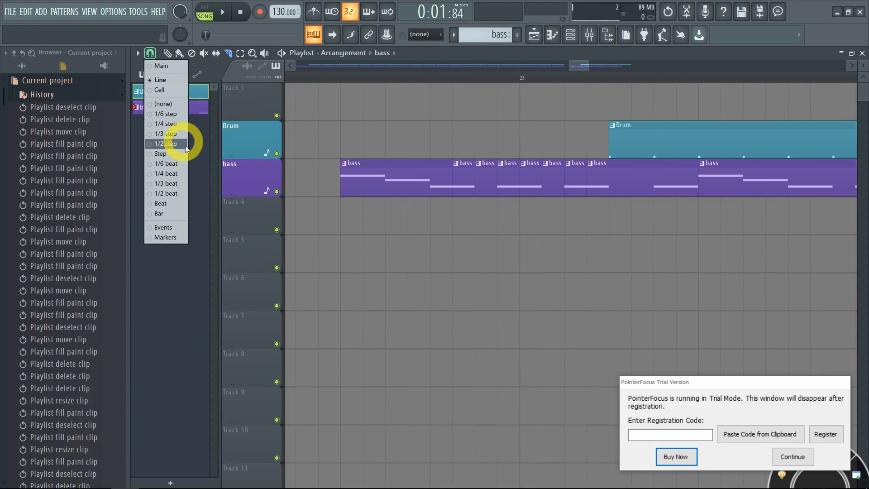
left_click(176, 153)
Set the playlist's snap to (none) and slice the first bass piece before bar 23 freely between grid lines.
left_click(149, 54)
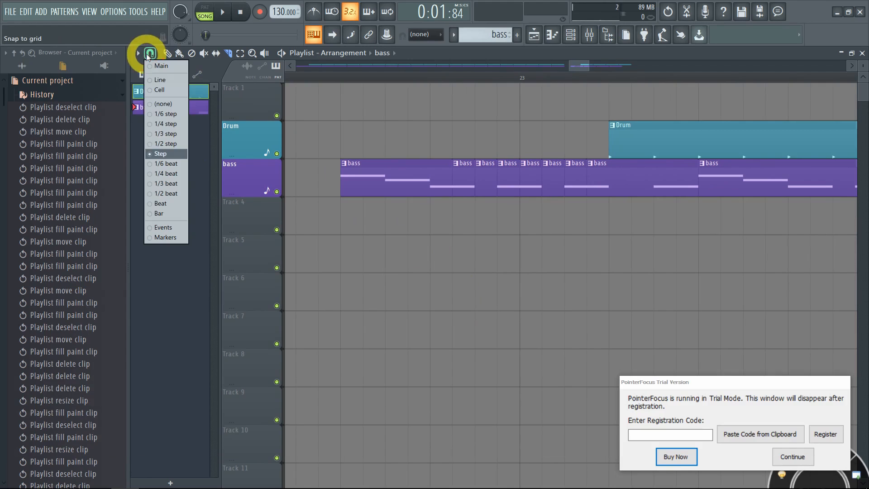
left_click(168, 105)
scroll(418, 157, "up", 5)
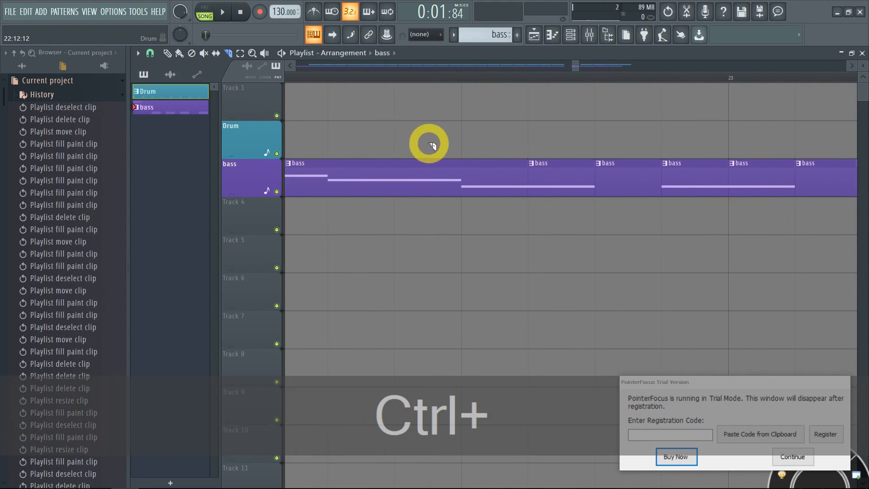
left_click_drag(431, 140, 431, 248)
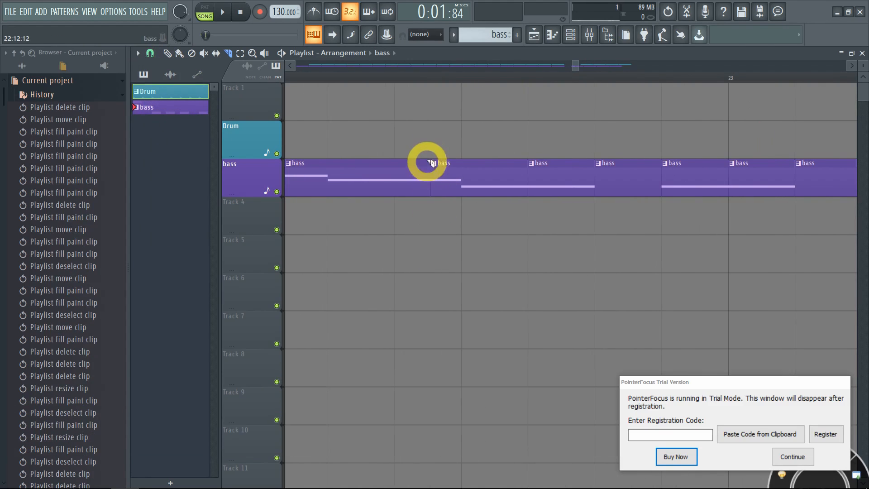
Set the snap to Cell and paint two bass clips starting midway through bar 27 with the Paint tool.
left_click(150, 53)
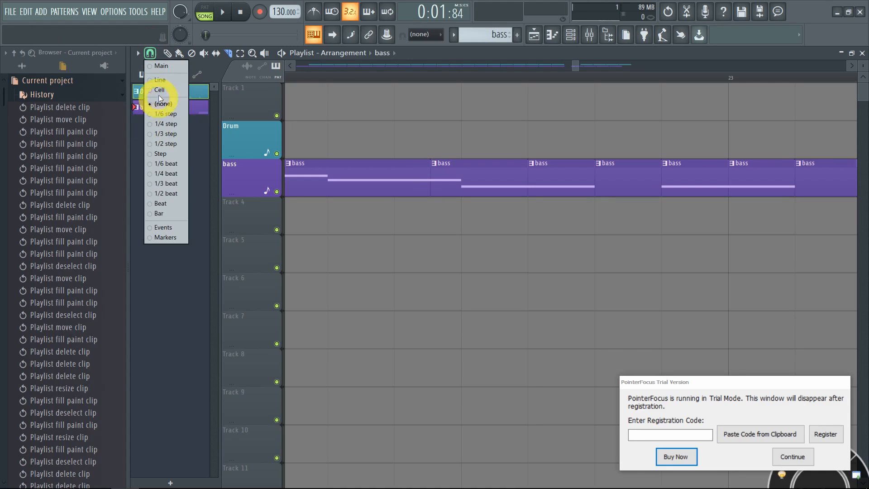
left_click(159, 90)
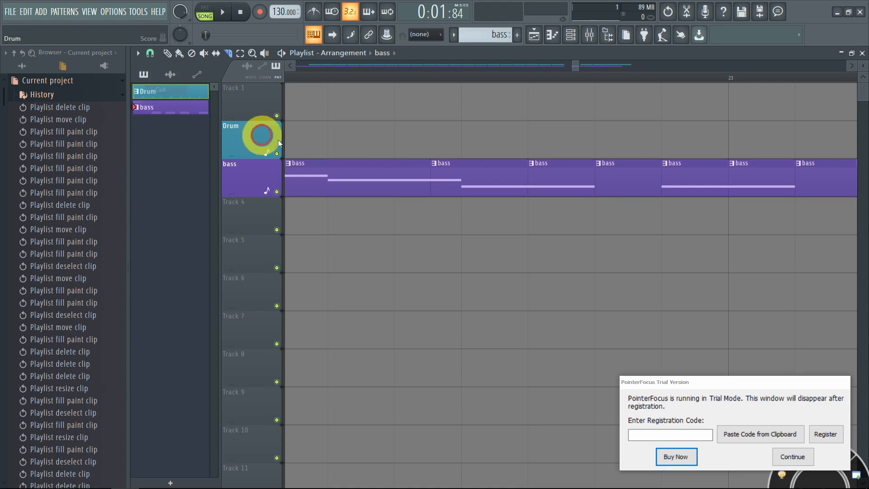
scroll(326, 155, "up", 5)
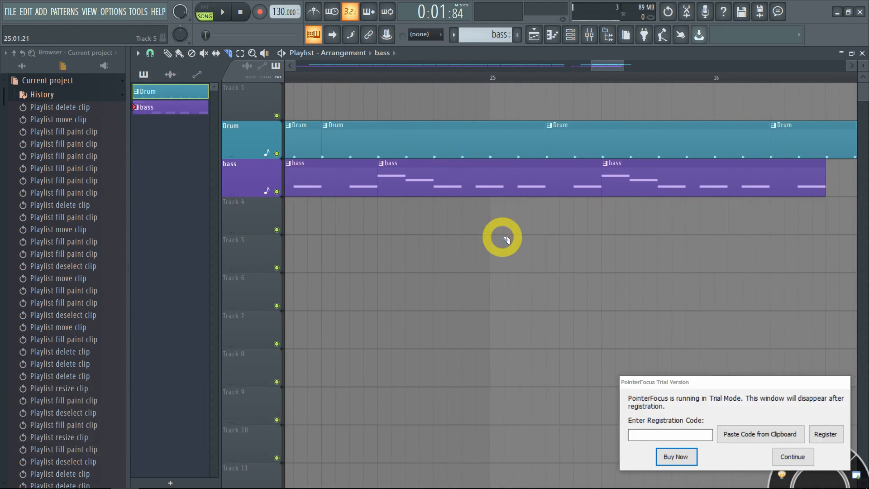
scroll(475, 231, "right", 4)
scroll(494, 246, "down", 2)
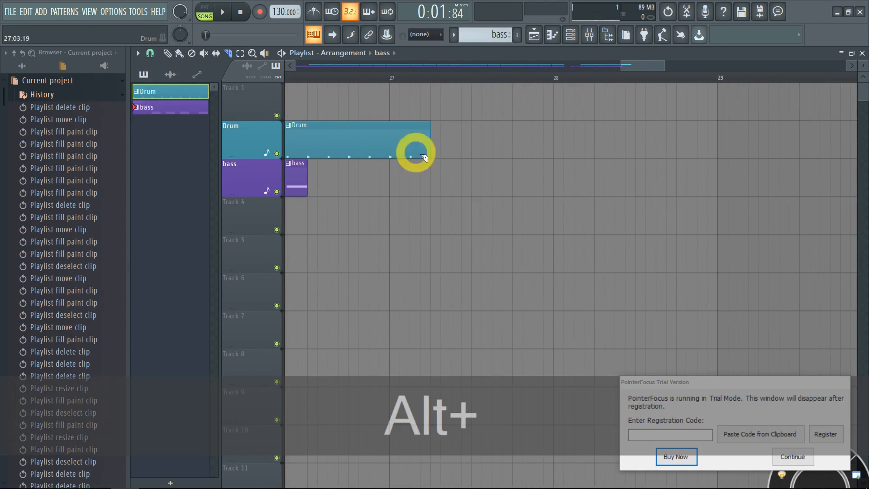
key("alt+b")
left_click(378, 140)
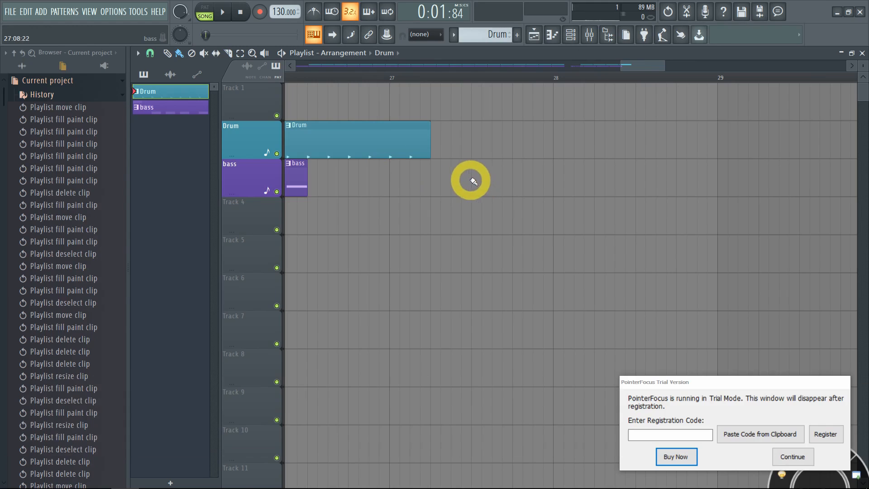
left_click_drag(470, 180, 656, 188)
left_click_drag(492, 177, 525, 177)
Set the snap to Step and move the two new bass clips slightly earlier on the track.
left_click(150, 53)
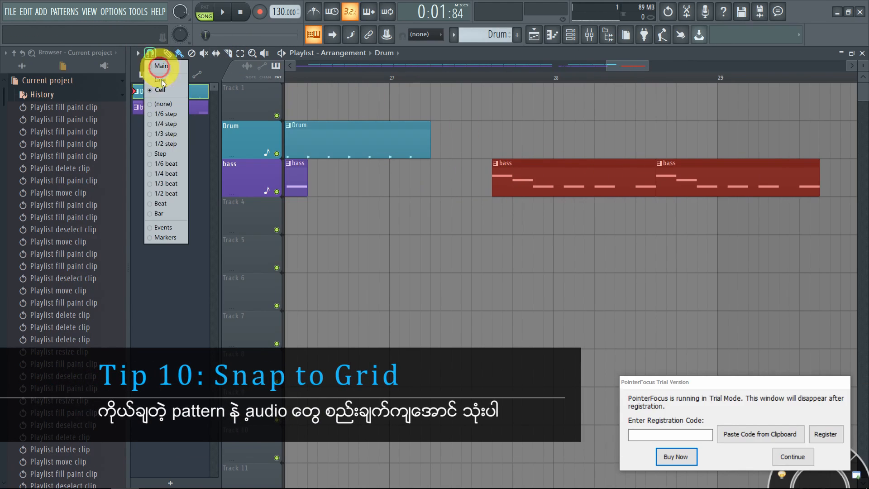
left_click(169, 153)
left_click_drag(527, 184, 487, 181)
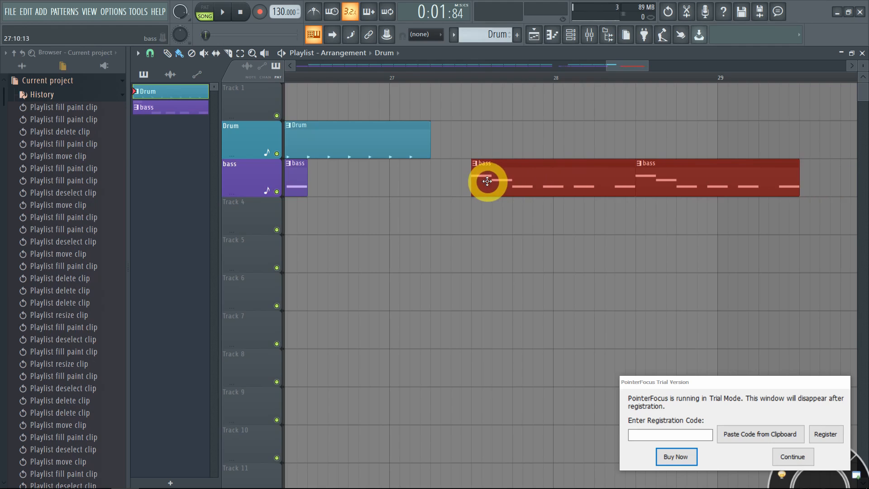
Turn snapping off with (none) and shift the two bass clips freely along the bass track.
left_click(152, 53)
left_click(167, 107)
left_click_drag(528, 167, 509, 178)
scroll(483, 171, "up", 2)
scroll(483, 171, "up", 1)
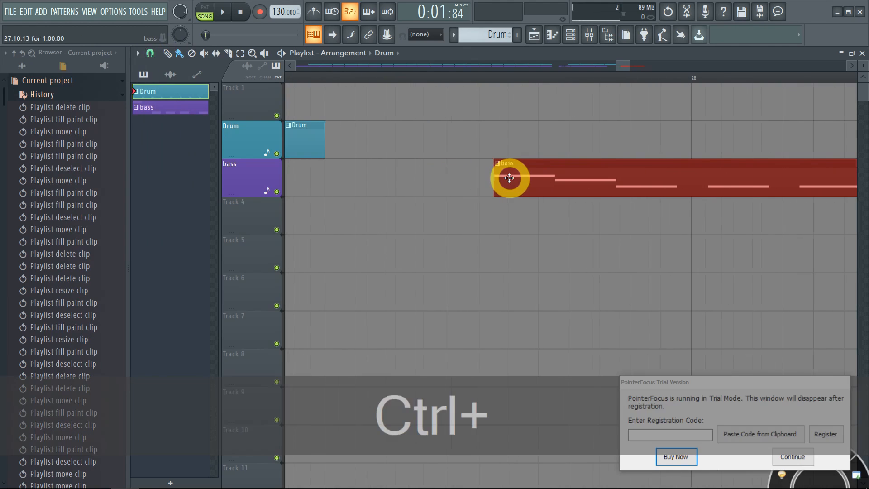
scroll(509, 178, "down", 2)
scroll(509, 178, "down", 2)
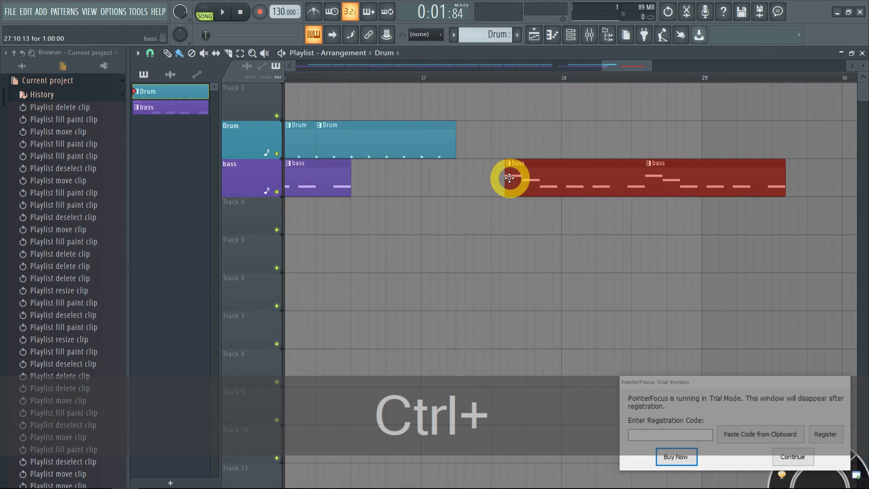
left_click_drag(509, 178, 491, 181)
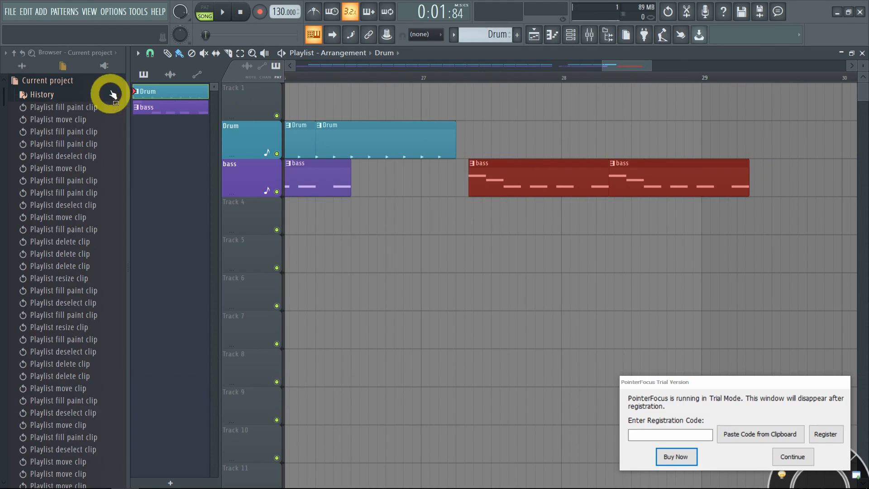
Delete the two bass clips in bars 27 to 29 and set the snap to grid to Step.
right_click(484, 175)
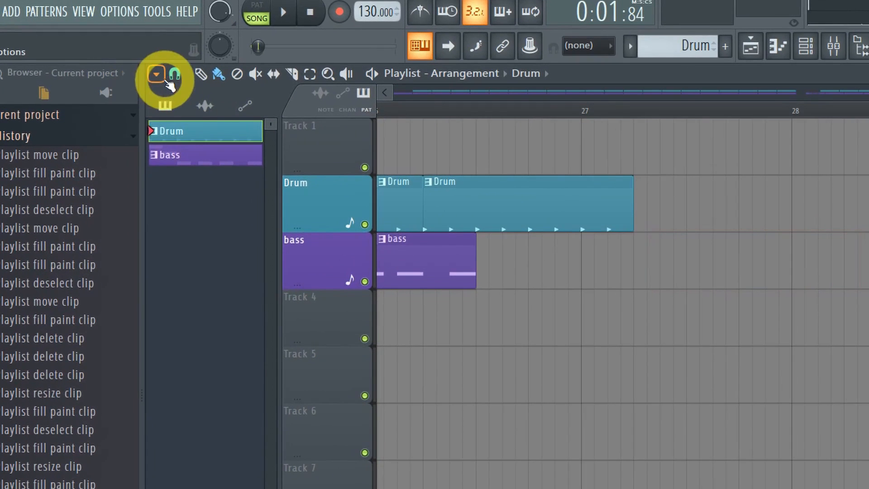
left_click(151, 56)
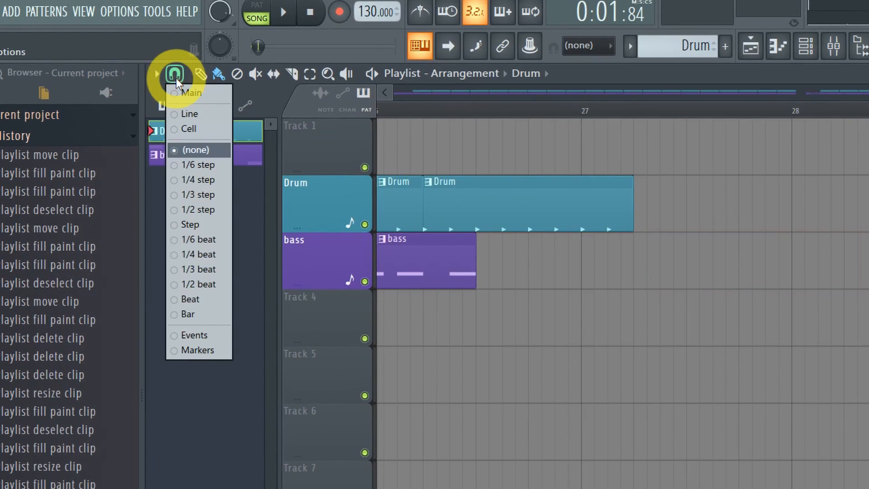
left_click(175, 75)
left_click(175, 75)
left_click(200, 233)
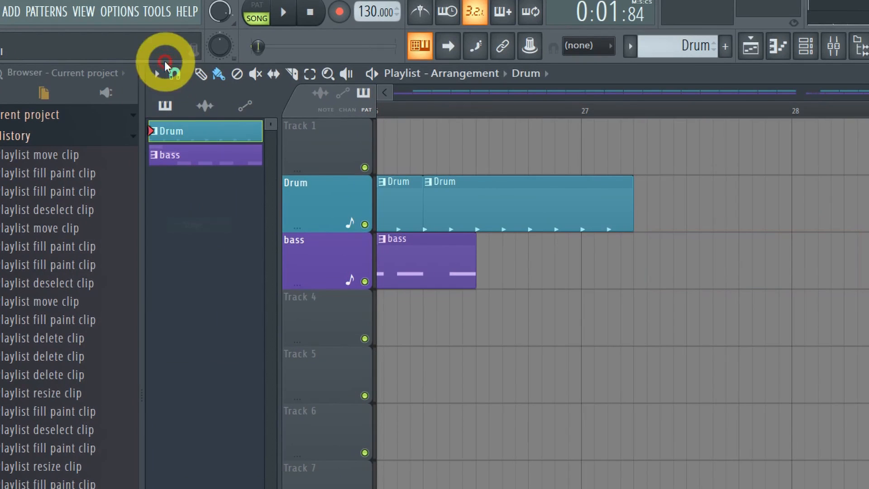
Change the snap to grid setting and place a one-bar bass clip at bar 28 on the bass track.
left_click(175, 74)
left_click(189, 129)
left_click(712, 262)
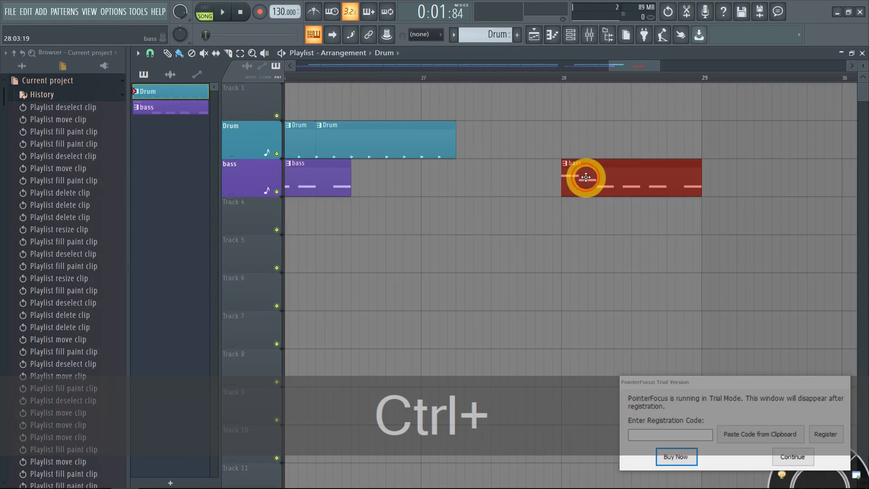
Widen the playlist view to bars 1 to 27 and fit the arrangement to the screen.
scroll(571, 181, "down", 3, "ctrl")
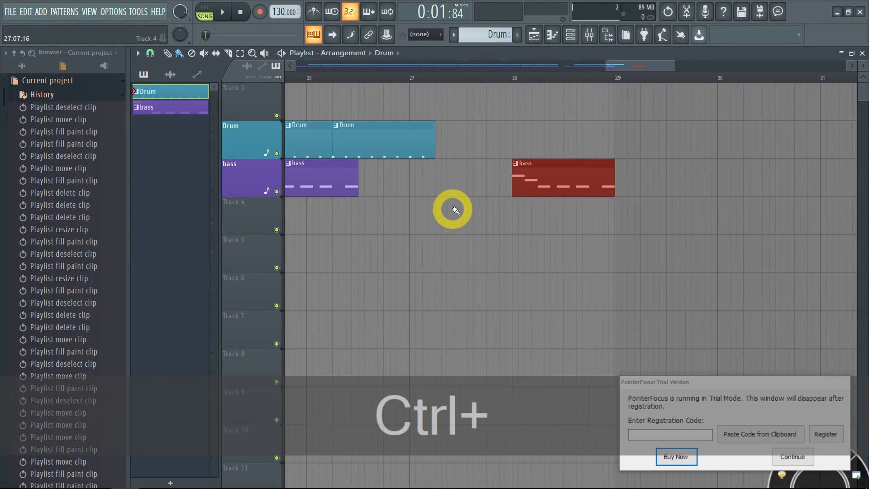
scroll(453, 210, "down", 2, "ctrl")
left_click(584, 68)
left_click_drag(584, 67, 567, 69)
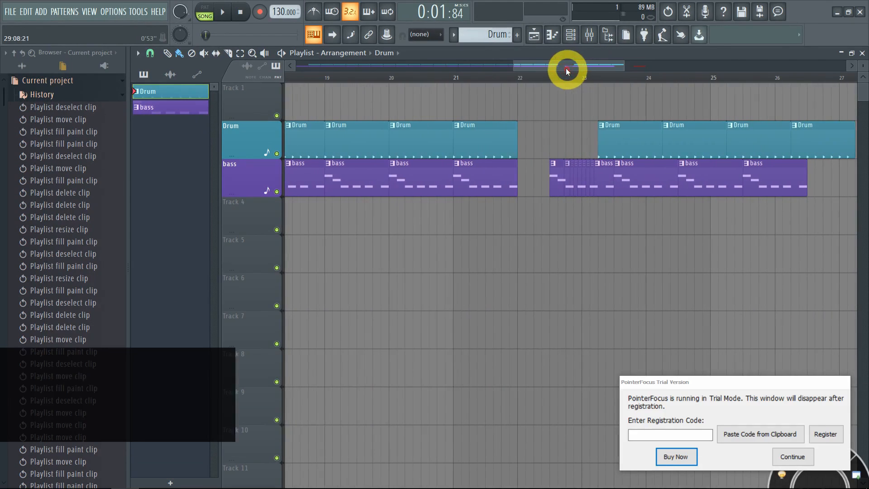
left_click_drag(514, 68, 299, 58)
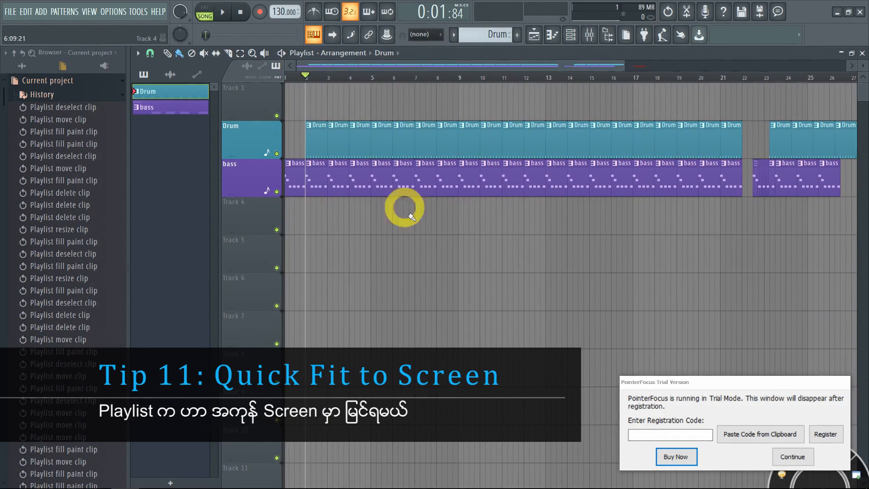
right_click(424, 261, "ctrl")
right_click(472, 132, "ctrl")
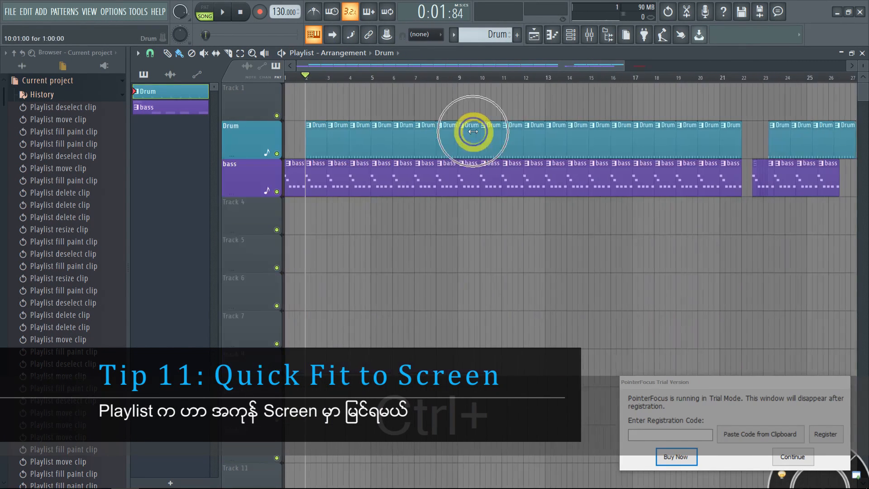
Zoom in on bars 10 to 13 with taller tracks and zoom back out to show the whole arrangement.
scroll(549, 229, "down", 5)
scroll(544, 287, "up", 2)
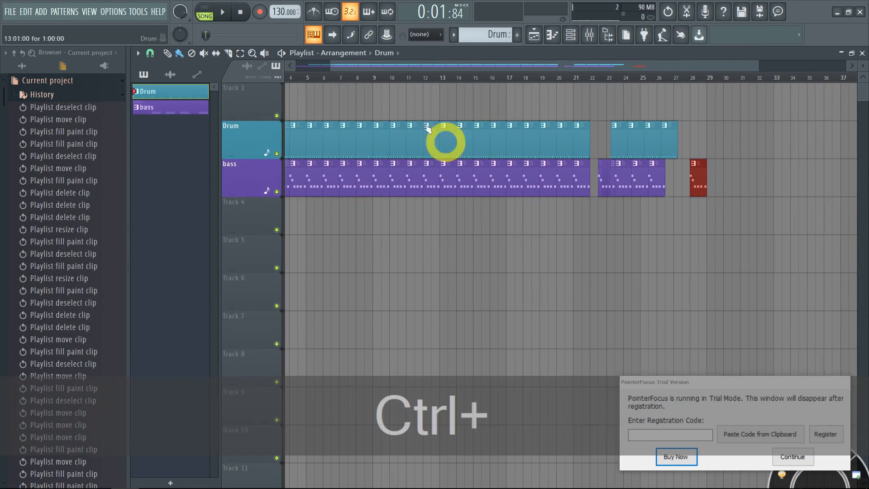
scroll(405, 107, "up", 6)
scroll(422, 148, "up", 4)
left_click_drag(446, 186, 489, 311)
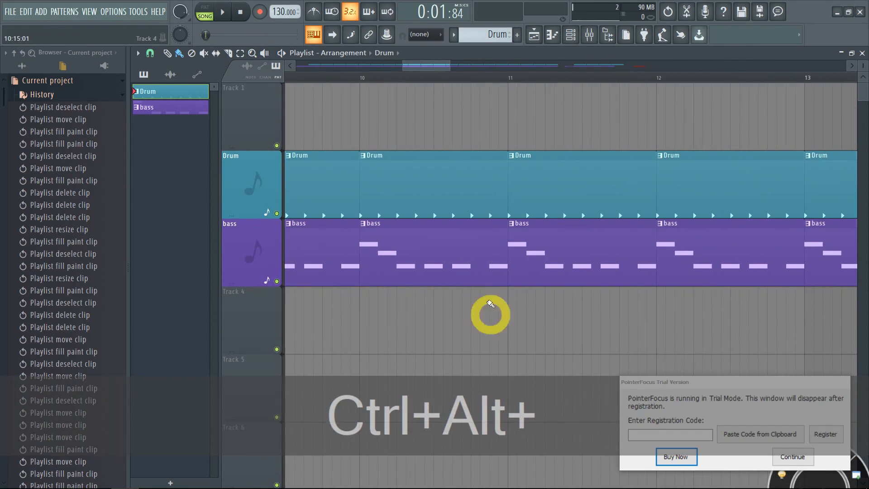
scroll(483, 207, "down", 2)
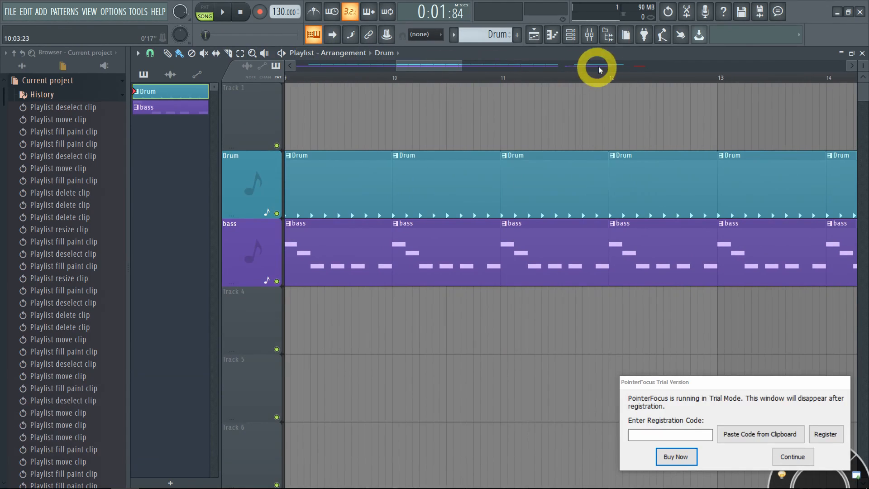
left_click_drag(445, 66, 443, 65)
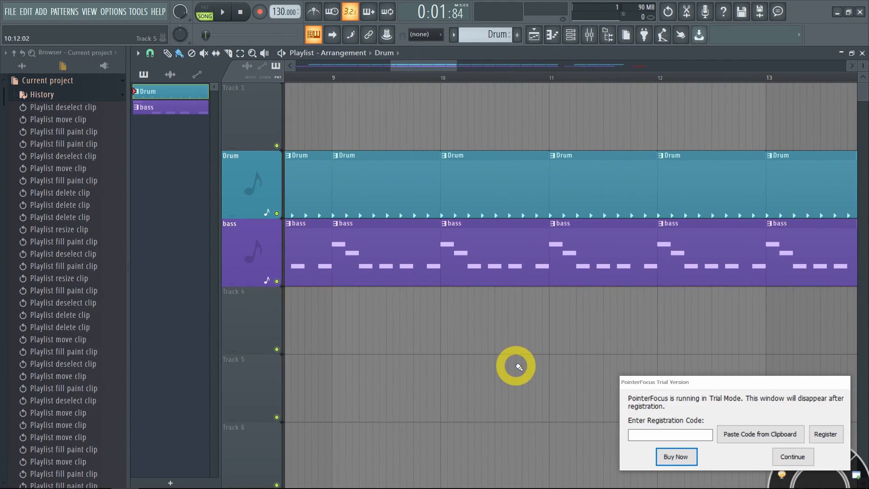
scroll(491, 342, "down", 5)
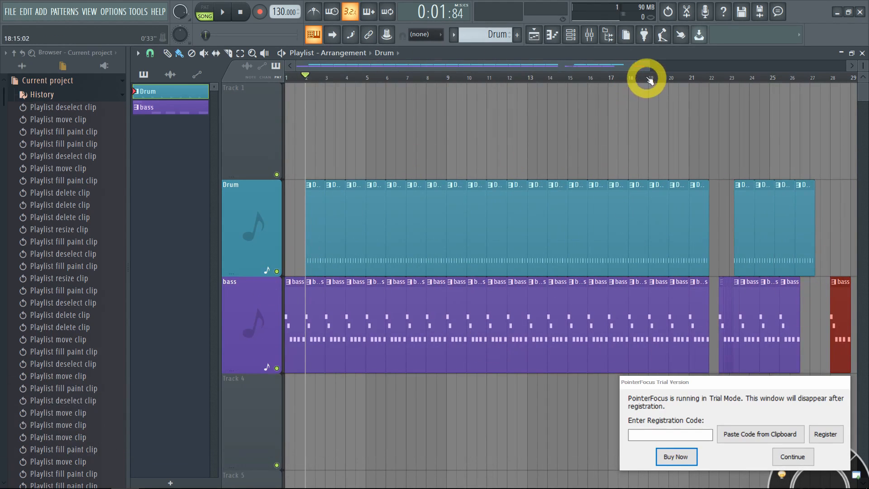
left_click_drag(649, 66, 656, 67)
scroll(608, 138, "up", 1)
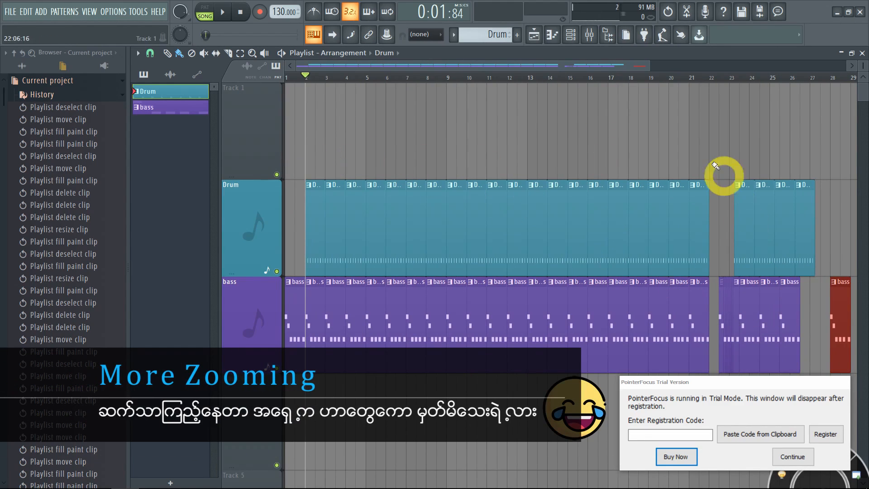
Zoom into the area from bar 22 to 28 and closer onto its sliced bass clips, and fit the whole arrangement back on screen.
key("ctrl")
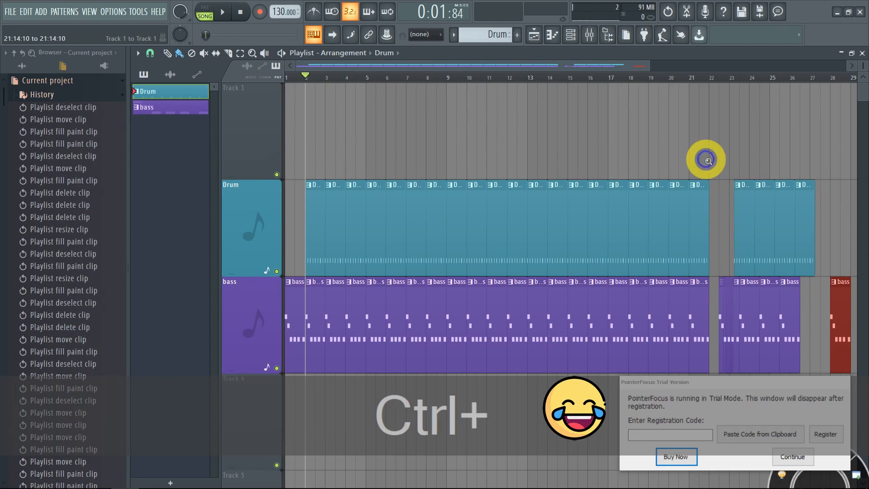
left_click_drag(705, 156, 848, 385)
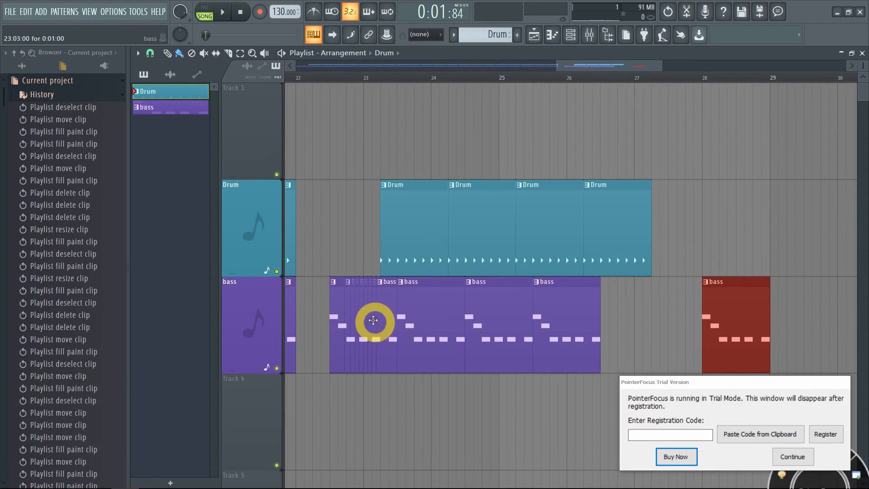
left_click_drag(318, 276, 397, 371)
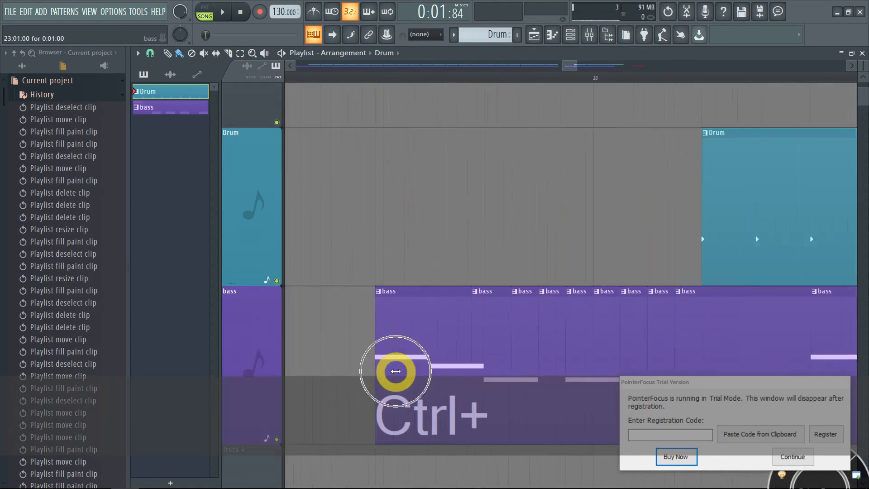
left_click_drag(539, 291, 548, 308)
left_click_drag(474, 277, 529, 370)
left_click_drag(528, 296, 599, 349)
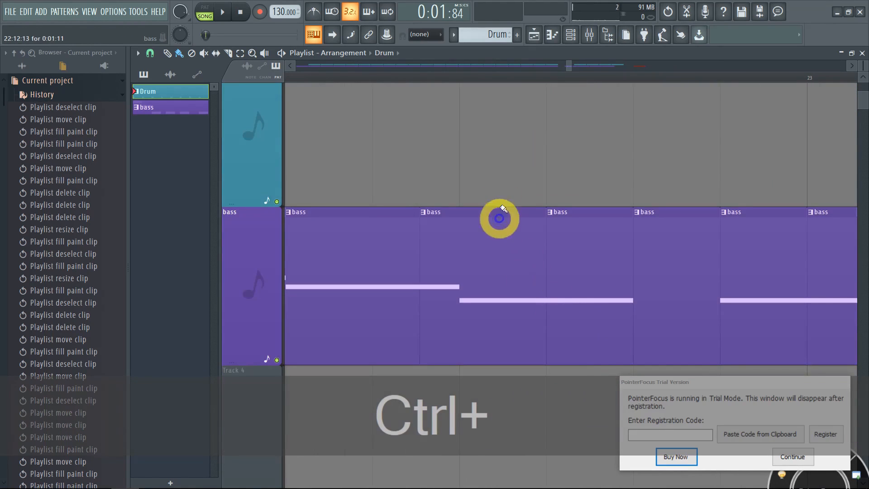
right_click(502, 174, "ctrl")
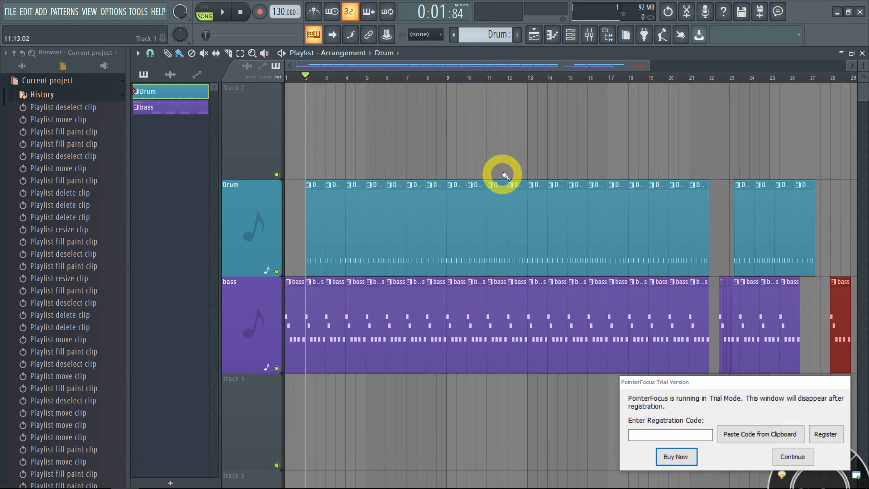
left_click_drag(509, 145, 539, 135)
right_click(542, 136, "ctrl")
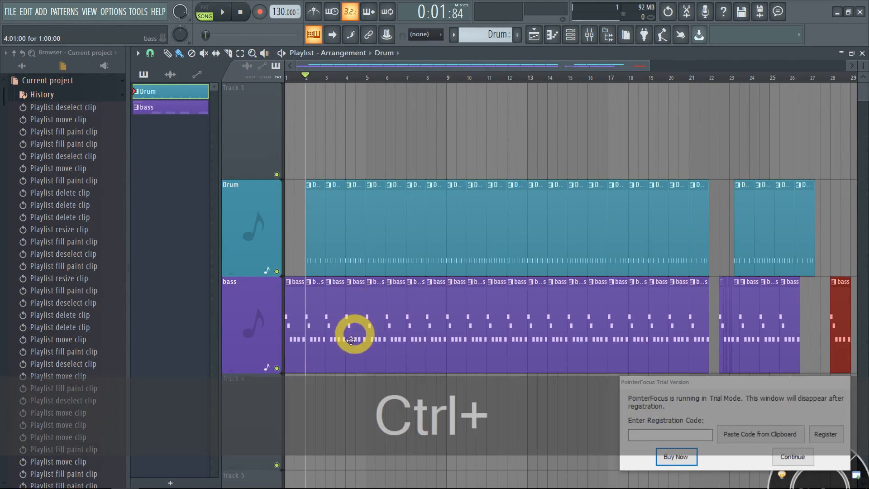
Audition the bass clip and the Drum clip in bar 5 directly from the playlist.
scroll(355, 334, "up", 3)
left_click_drag(351, 350, 533, 317)
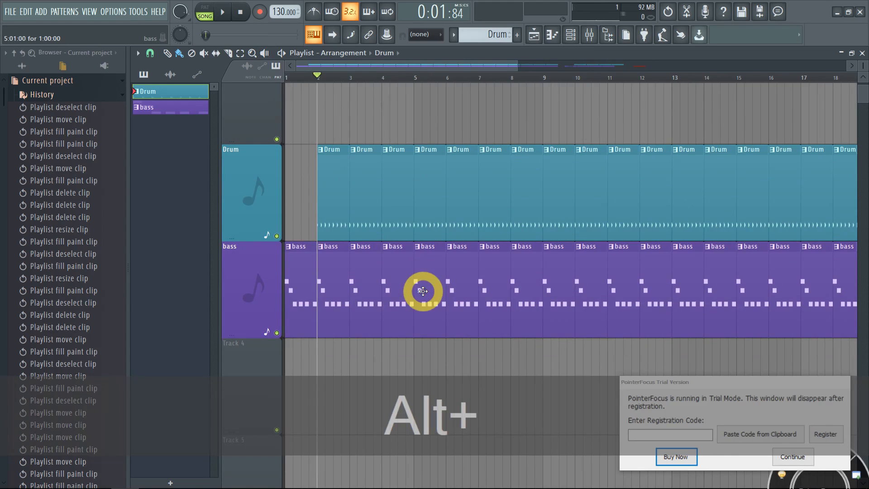
right_click(423, 291, "alt")
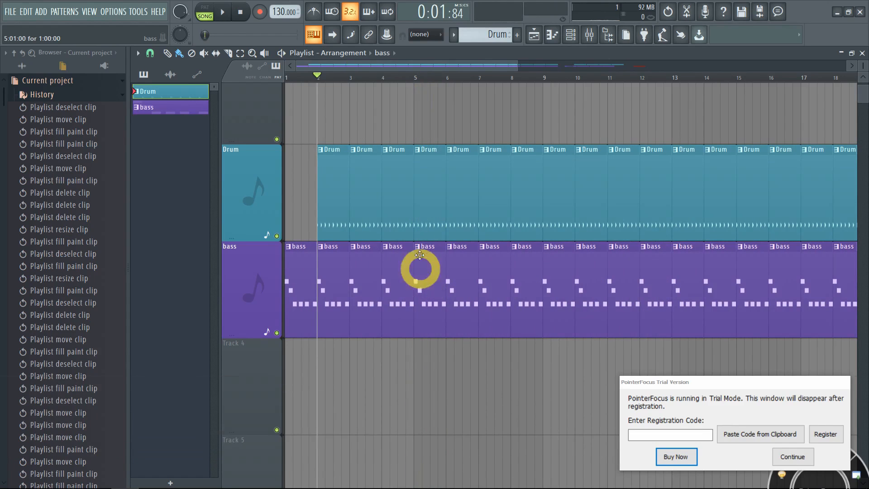
left_click(423, 169, "alt")
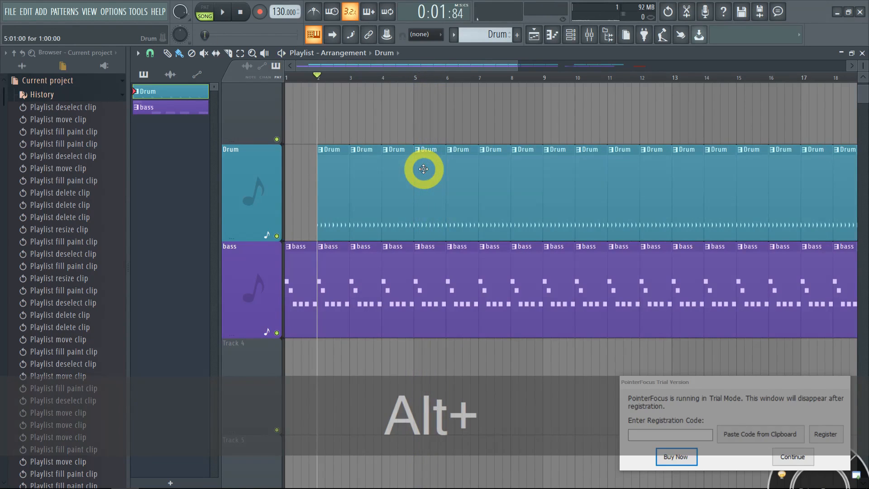
left_click(415, 166, "alt")
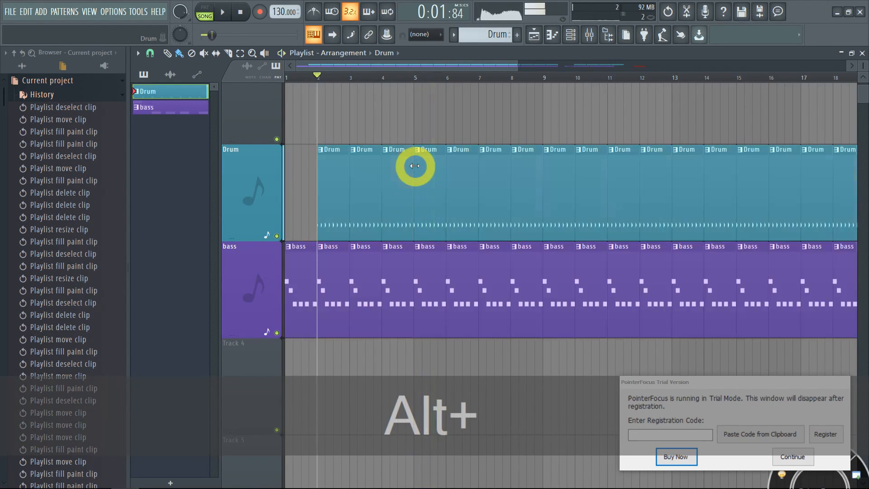
Check the Drum track's options without applying any, and deselect the bass clip in bar 28.
scroll(426, 178, "down", 2)
scroll(426, 178, "down", 4)
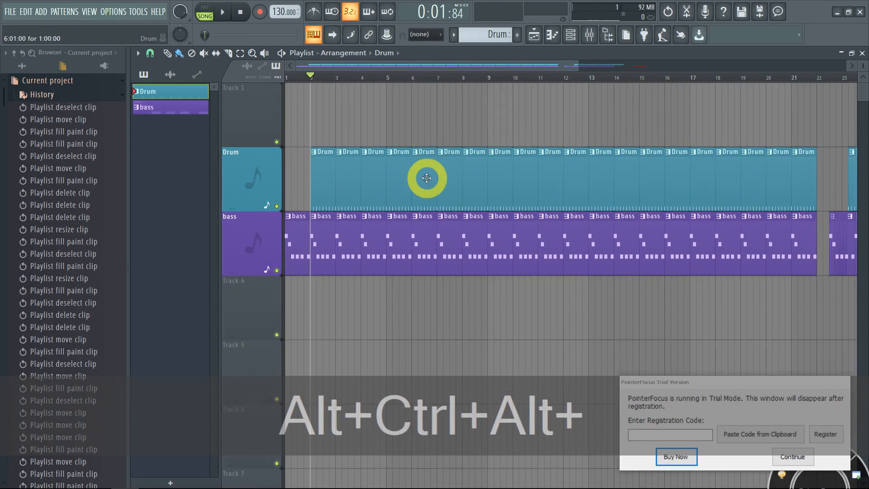
scroll(430, 274, "up", 3)
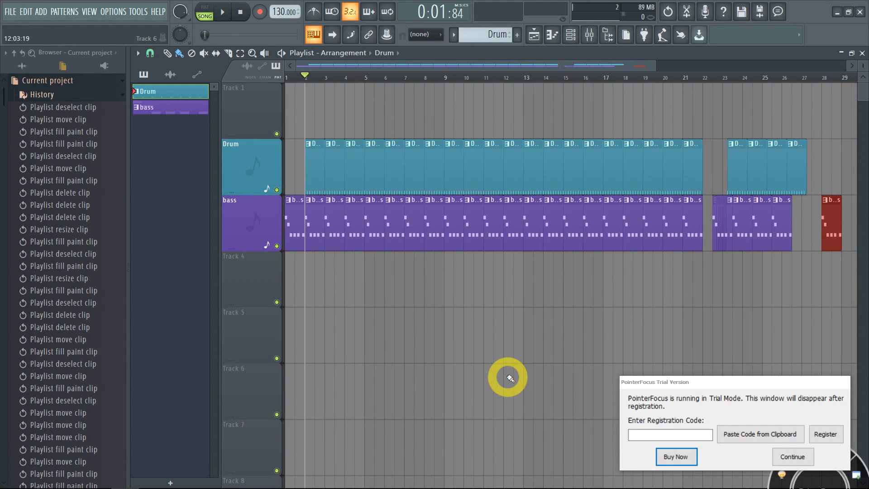
right_click(247, 150)
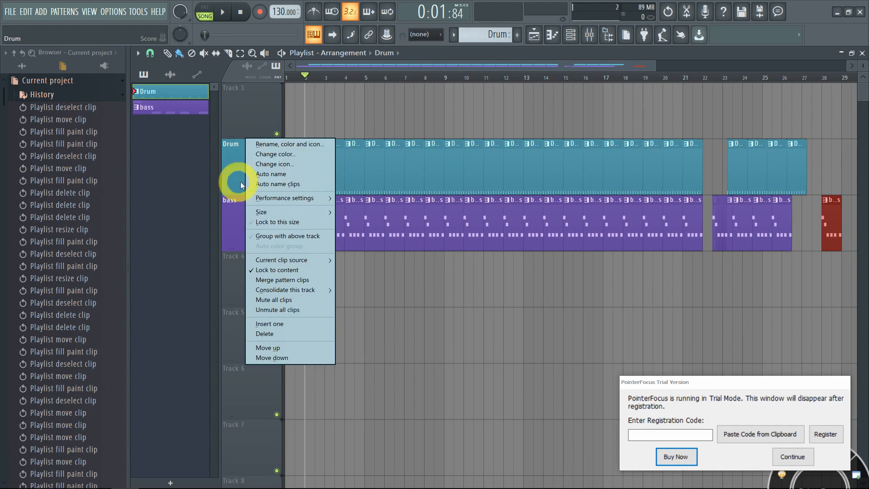
left_click(453, 305)
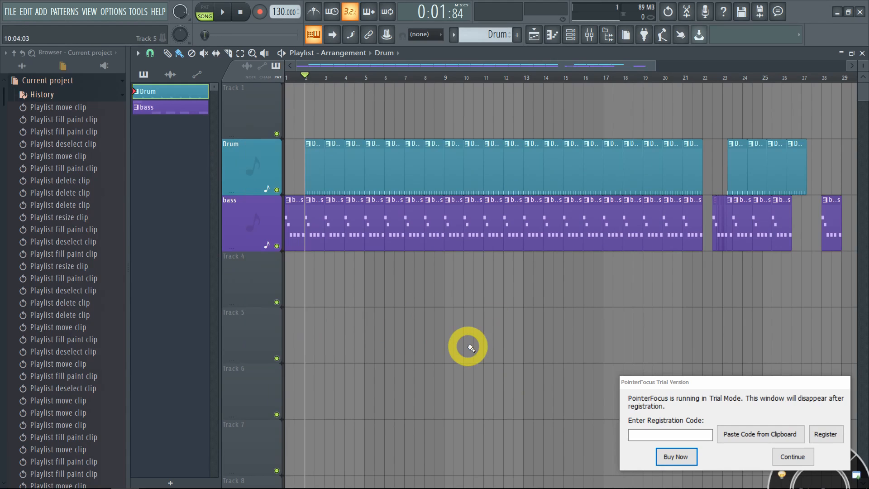
left_click(792, 456)
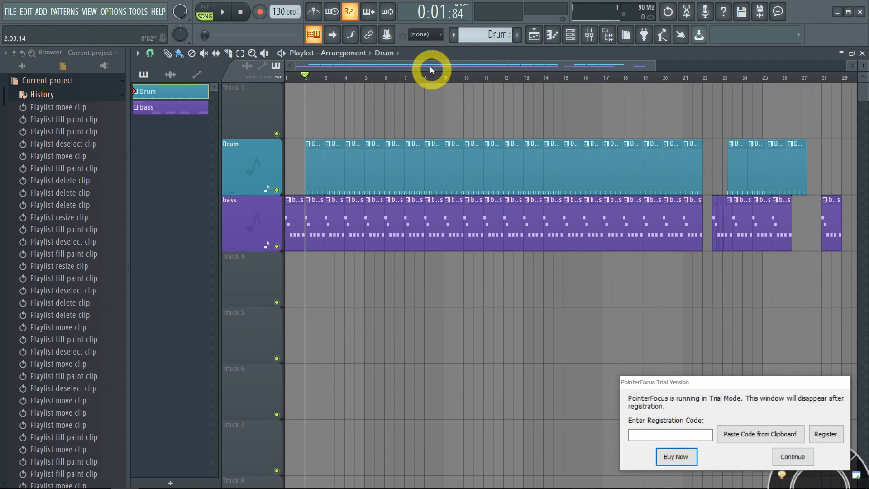
Play the Drum pattern in pattern mode and stop it, and play the arrangement in song mode.
left_click(226, 22)
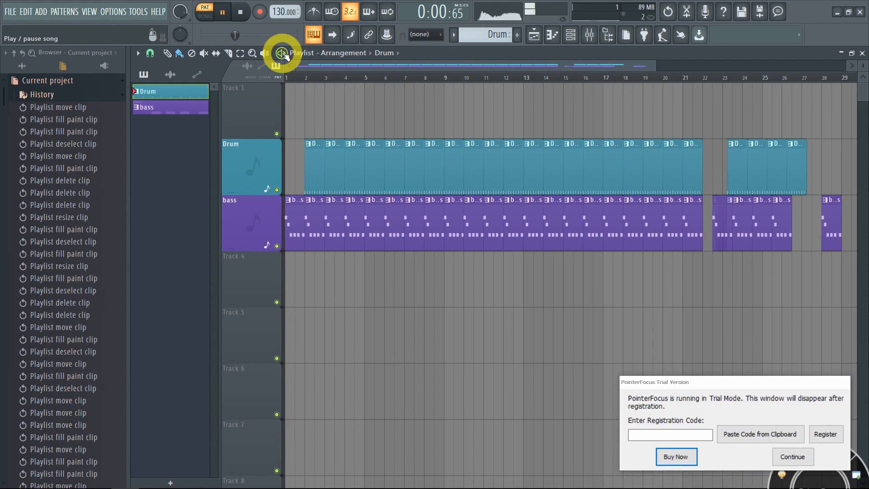
left_click(206, 15)
left_click(207, 16)
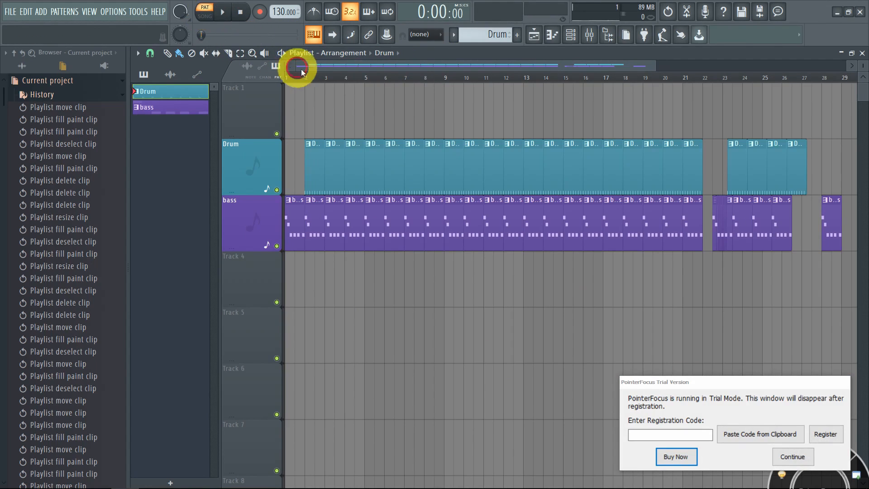
left_click(281, 54)
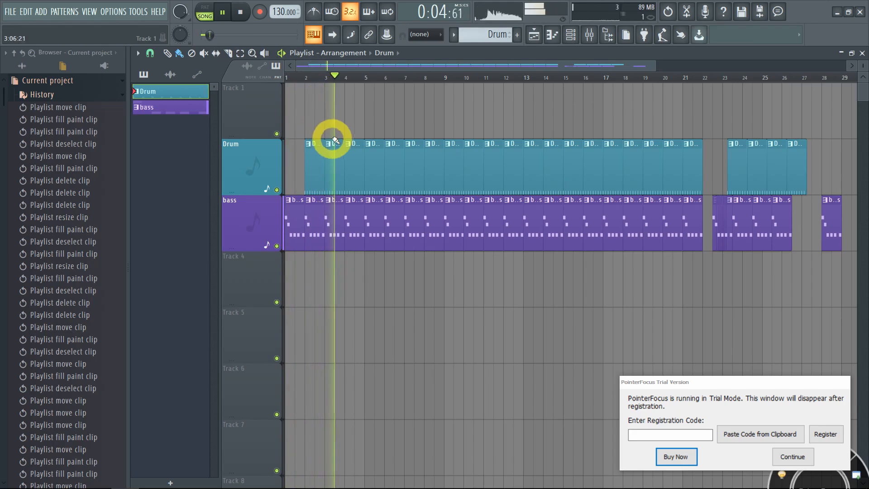
Zoom and pan around the arrangement during playback, stop the song and bring the view back to bar 1.
scroll(332, 140, "down", 2, "ctrl")
scroll(333, 139, "down", 1, "ctrl+alt")
scroll(338, 202, "up", 3, "ctrl")
scroll(343, 229, "up", 1, "alt")
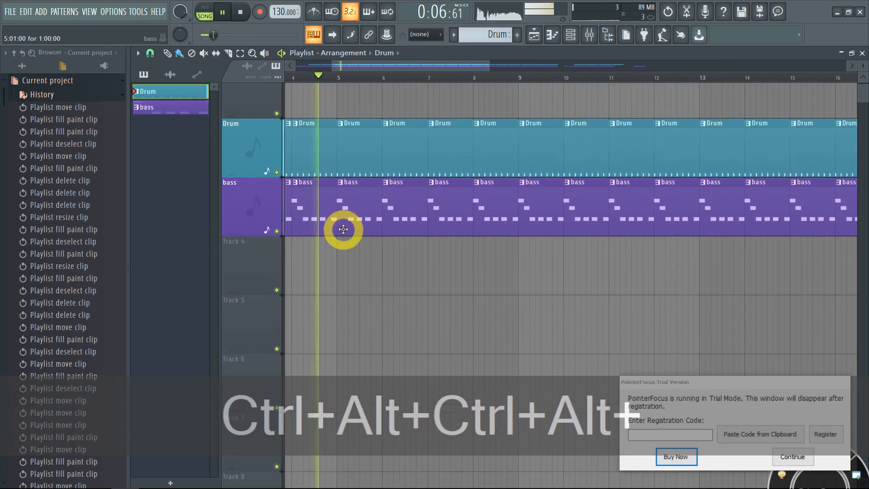
left_click_drag(343, 229, 630, 376)
scroll(442, 298, "up", 1, "ctrl")
key("space")
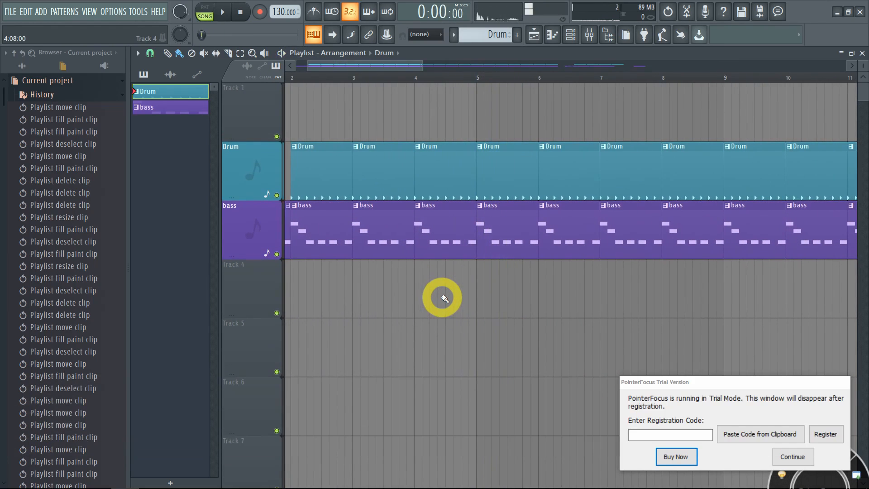
left_click_drag(442, 297, 532, 329)
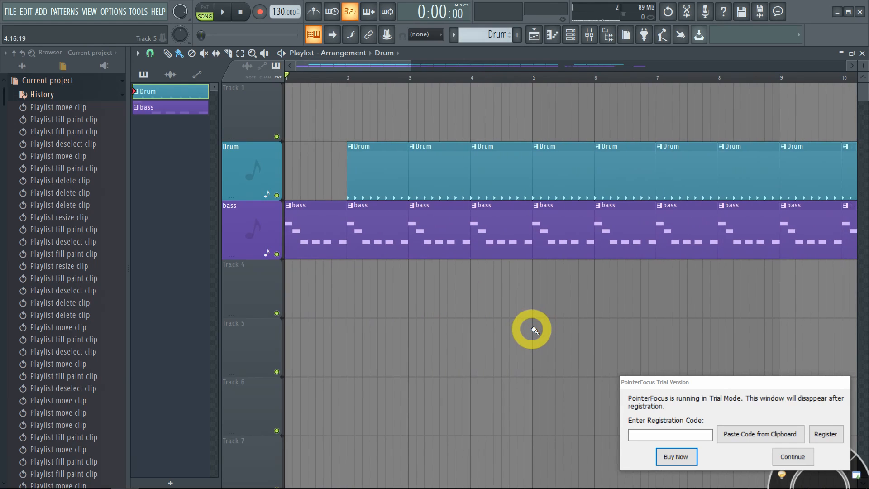